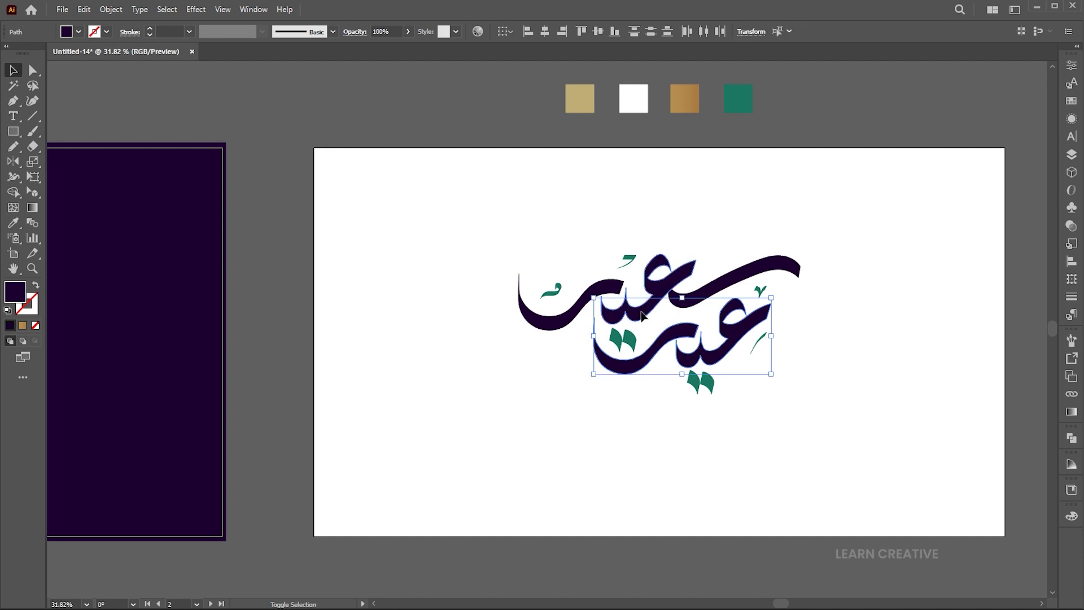
Fill all dark calligraphy strokes with the brown gradient swatch's colour and stretch the gradient horizontally across both words.
{"action": "left_click", "coordinate": [606, 287], "text": "shift"}
{"action": "left_click", "coordinate": [699, 286], "text": "shift"}
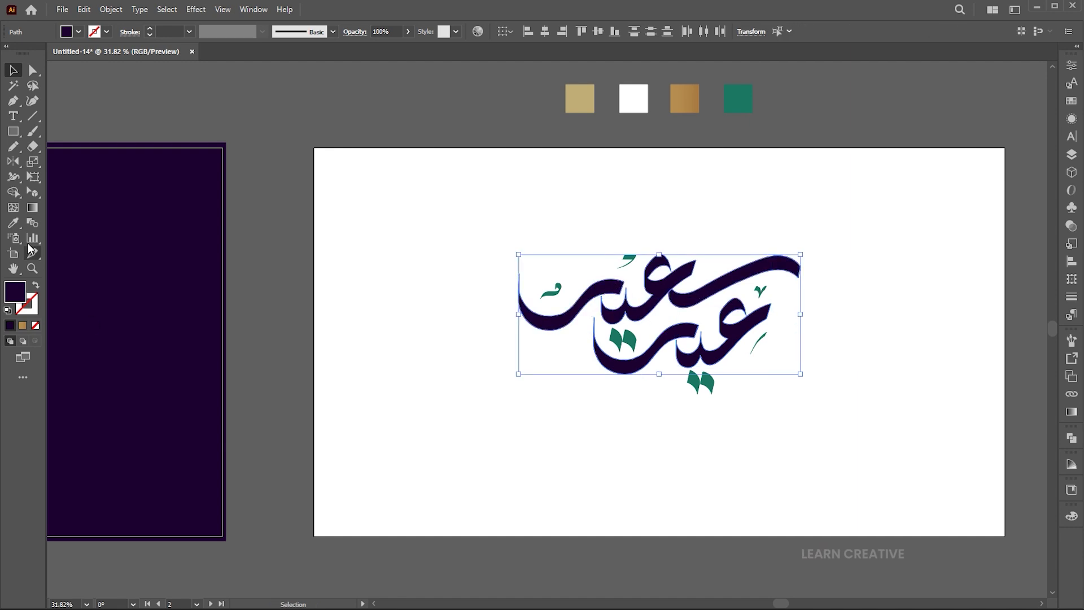
{"action": "left_click", "coordinate": [14, 223]}
{"action": "left_click", "coordinate": [676, 97]}
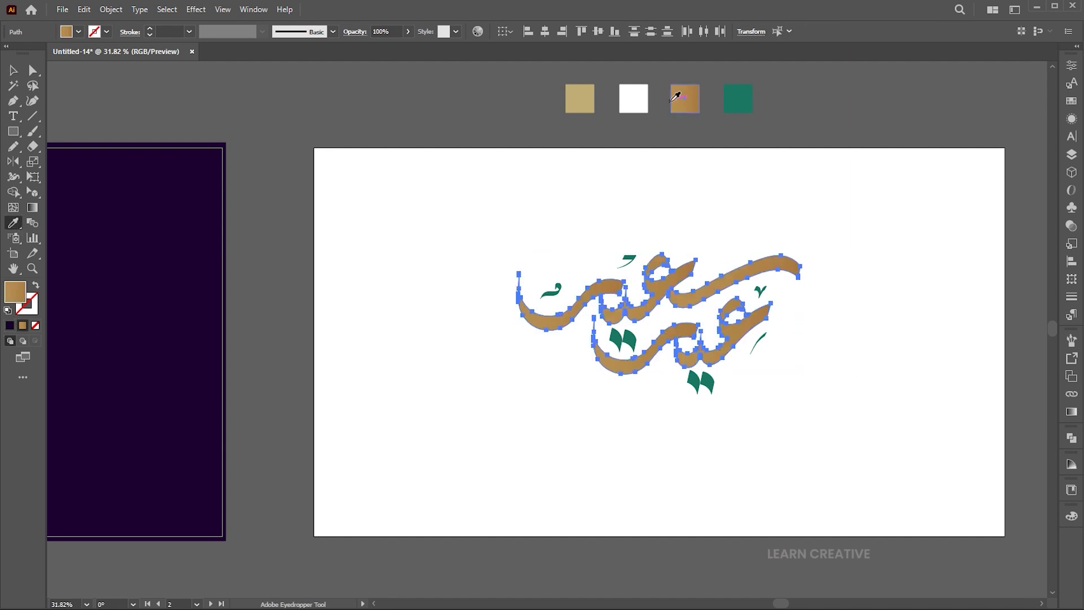
{"action": "key", "text": "g"}
{"action": "left_click_drag", "start_coordinate": [546, 348], "coordinate": [774, 346]}
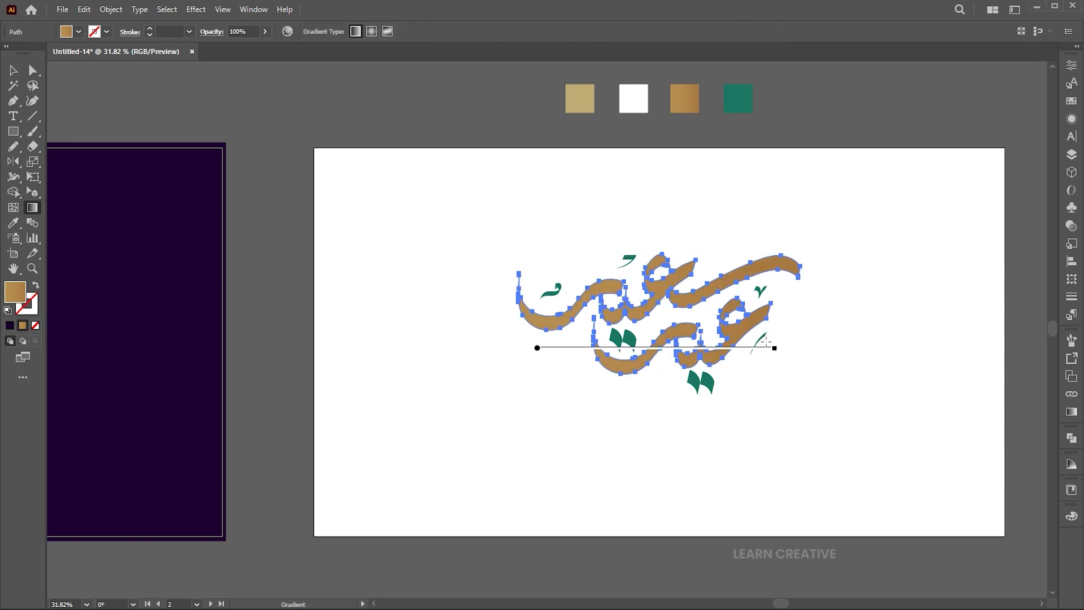
{"action": "key", "text": "v"}
{"action": "left_click", "coordinate": [867, 334]}
Examine the hex colour values of both gradient stops on the lower word's gold stroke.
{"action": "left_click", "coordinate": [745, 329]}
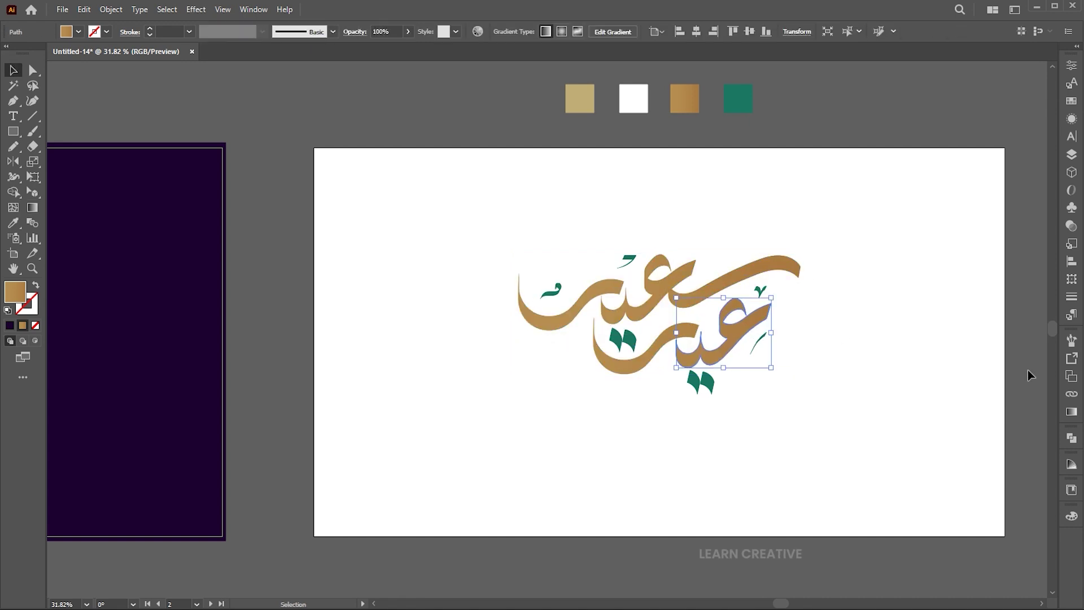
{"action": "left_click", "coordinate": [1072, 412]}
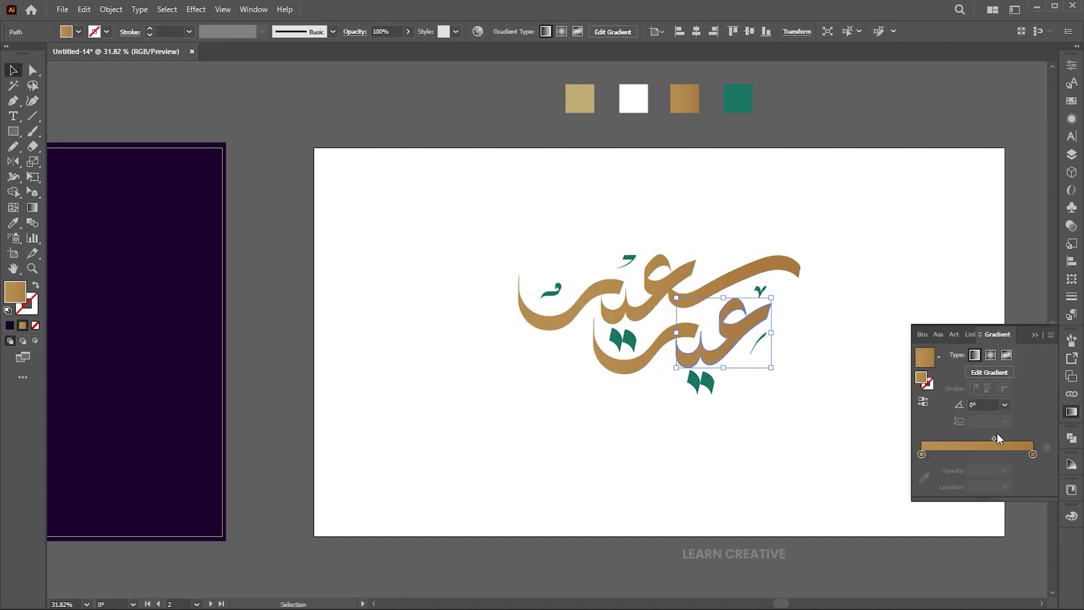
{"action": "double_click", "coordinate": [921, 454]}
{"action": "left_click", "coordinate": [869, 500]}
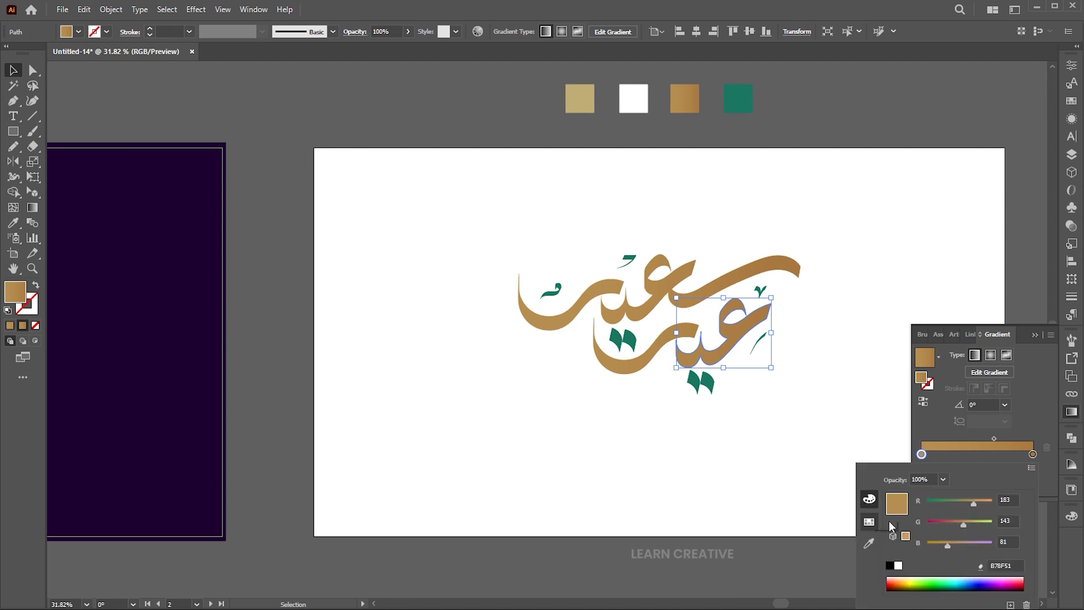
{"action": "left_click", "coordinate": [1013, 564]}
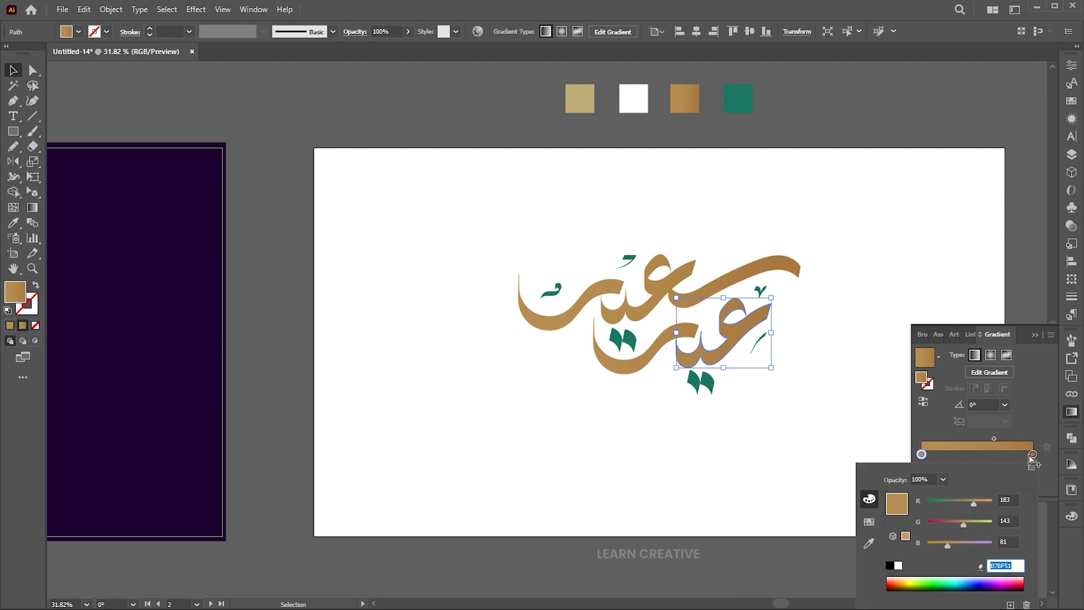
{"action": "left_click", "coordinate": [1032, 458]}
{"action": "double_click", "coordinate": [1032, 455]}
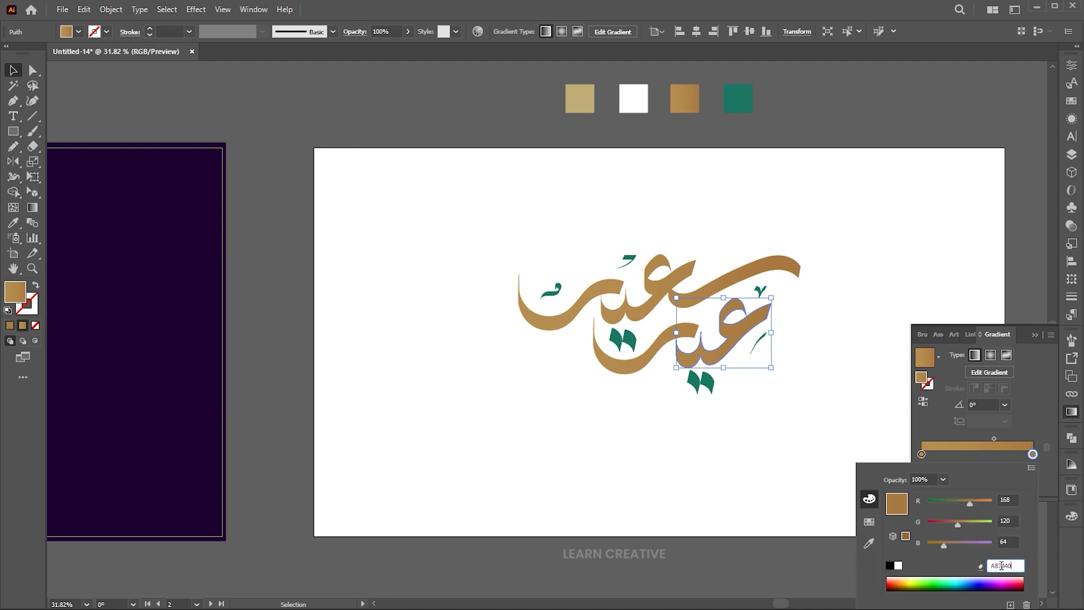
{"action": "left_click", "coordinate": [1037, 334]}
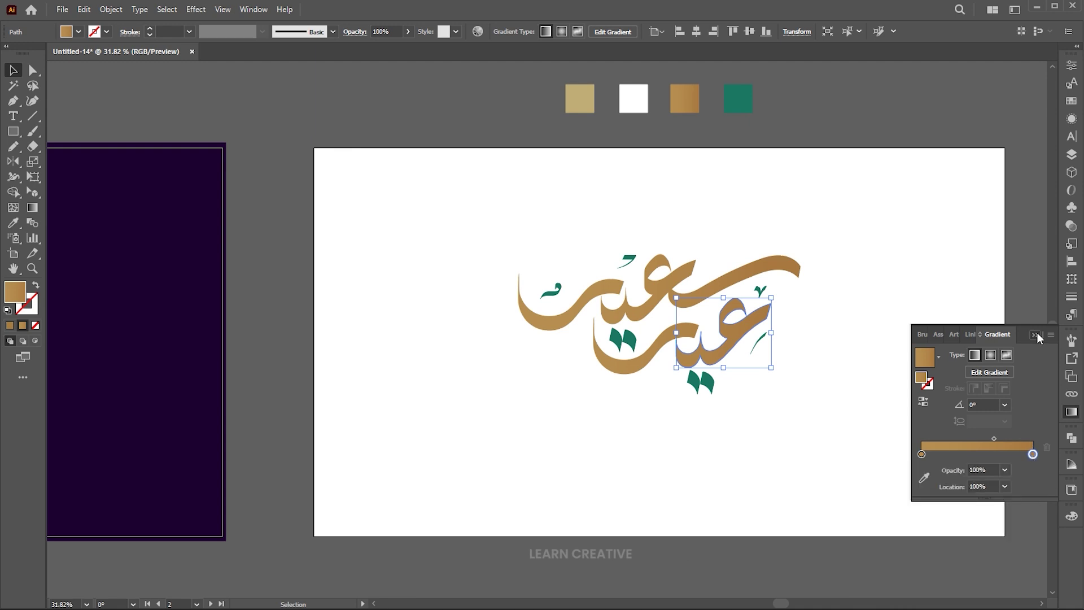
{"action": "left_click", "coordinate": [1037, 334]}
{"action": "left_click", "coordinate": [915, 298]}
Draw a circle with the Ellipse tool over the long right-hand stroke of the upper word.
{"action": "scroll", "coordinate": [707, 303], "scroll_direction": "up", "scroll_amount": 3}
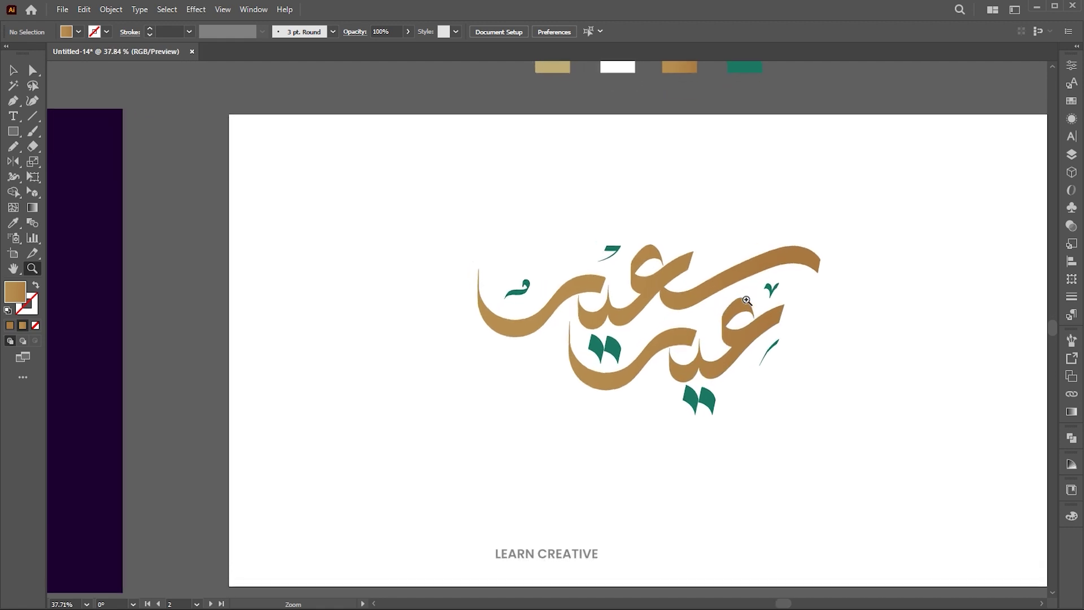
{"action": "left_click_drag", "start_coordinate": [13, 131], "coordinate": [85, 160]}
{"action": "left_click_drag", "start_coordinate": [684, 249], "coordinate": [791, 336]}
{"action": "key", "text": "v"}
Set the start and end colour stops of the circle's gradient to white.
{"action": "left_click", "coordinate": [1071, 411]}
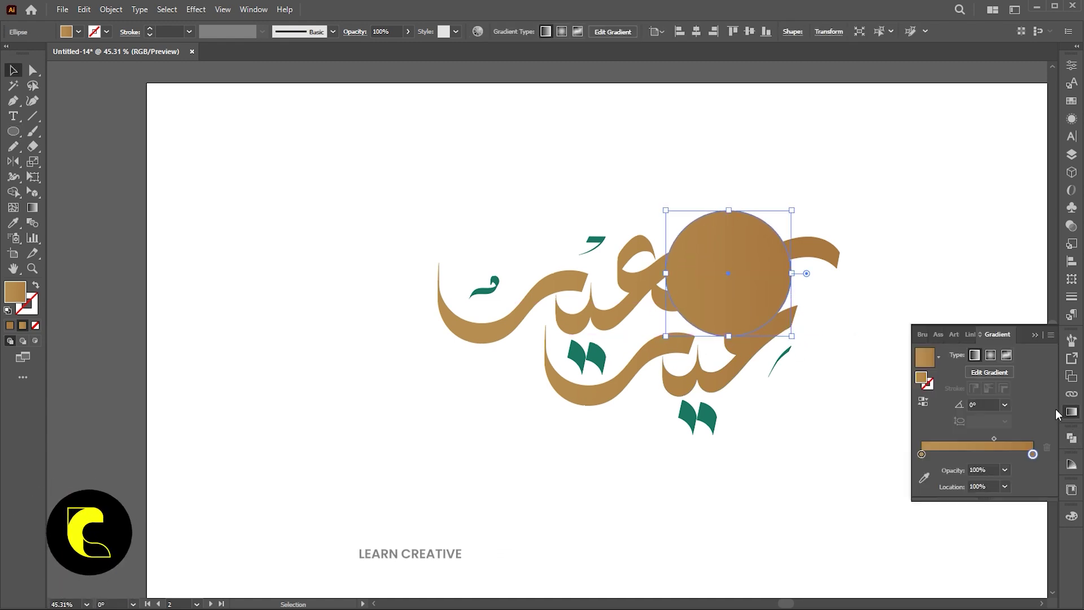
{"action": "left_click", "coordinate": [922, 454]}
{"action": "double_click", "coordinate": [921, 454]}
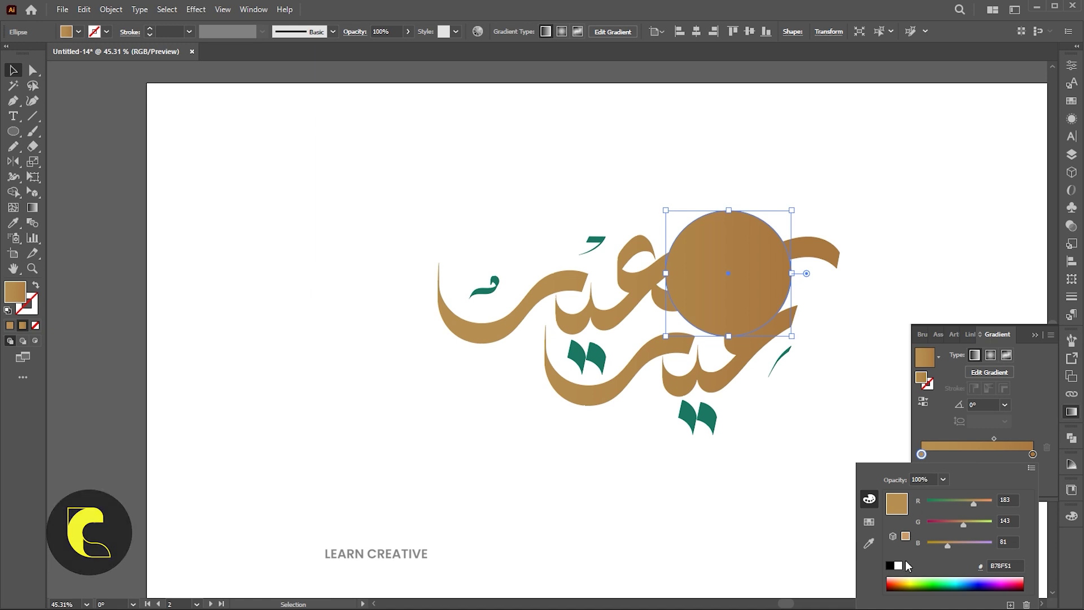
{"action": "left_click", "coordinate": [897, 565]}
{"action": "left_click", "coordinate": [1028, 455]}
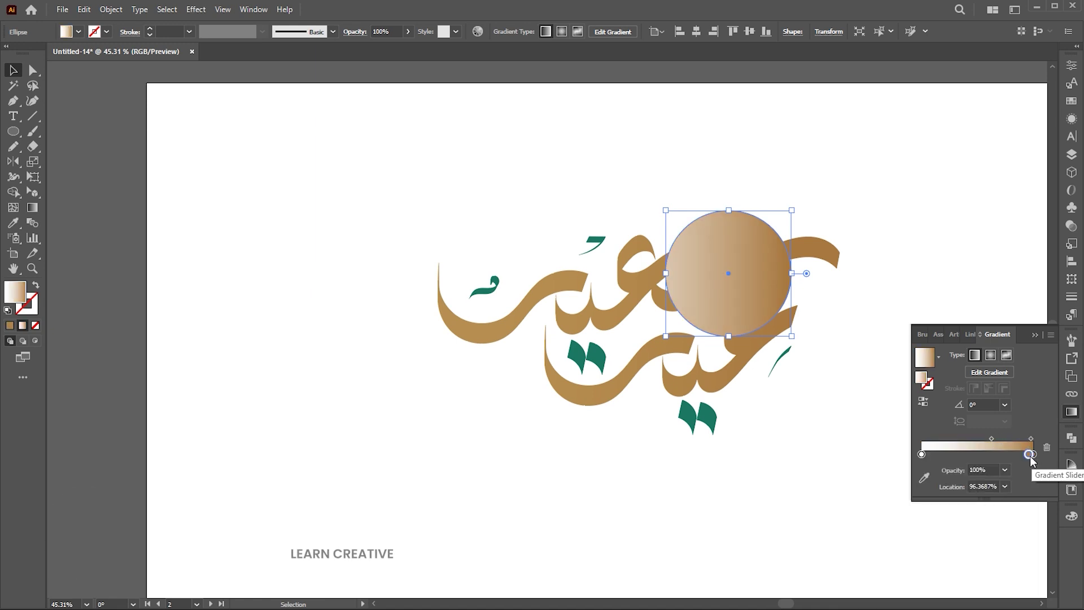
{"action": "double_click", "coordinate": [1033, 454]}
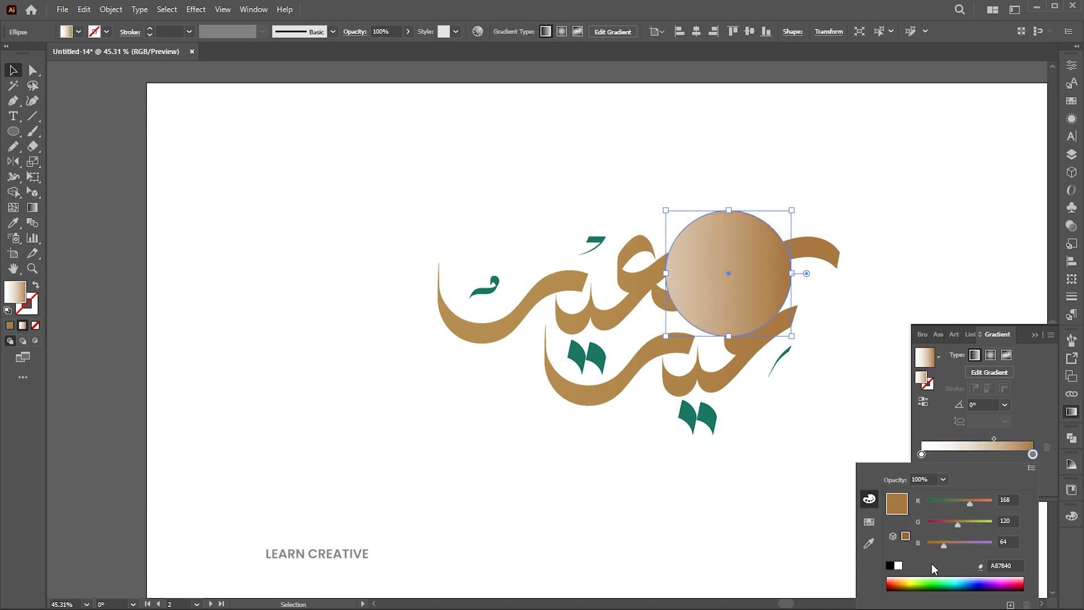
{"action": "left_click", "coordinate": [898, 566]}
Set the opacity of the circle gradient's end stop to 0%.
{"action": "left_click", "coordinate": [1033, 455]}
{"action": "left_click", "coordinate": [977, 470]}
{"action": "type", "text": "0"}
{"action": "key", "text": "Return"}
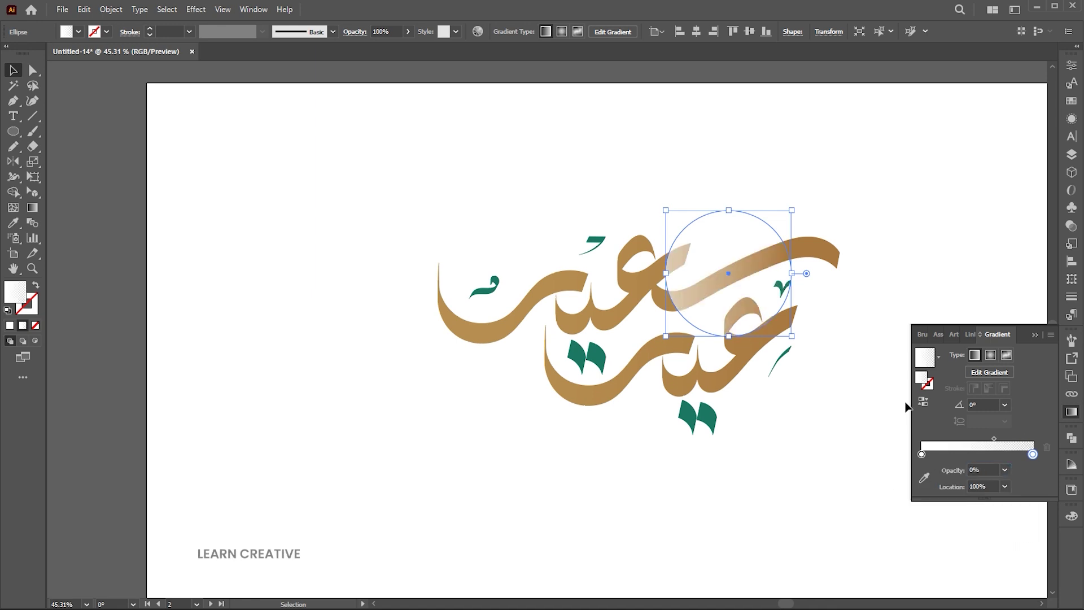
Make the circle's gradient radial and move its midpoint closer to the centre for a tighter glow.
{"action": "left_click", "coordinate": [991, 355]}
{"action": "left_click", "coordinate": [1035, 334]}
{"action": "key", "text": "g"}
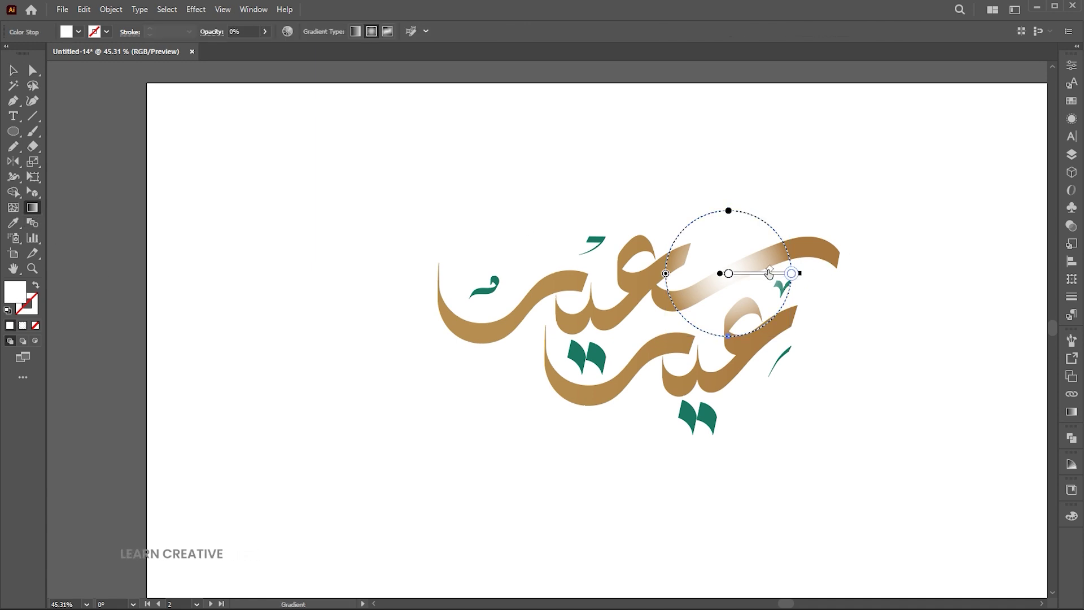
{"action": "left_click_drag", "start_coordinate": [770, 274], "coordinate": [755, 274]}
{"action": "key", "text": "v"}
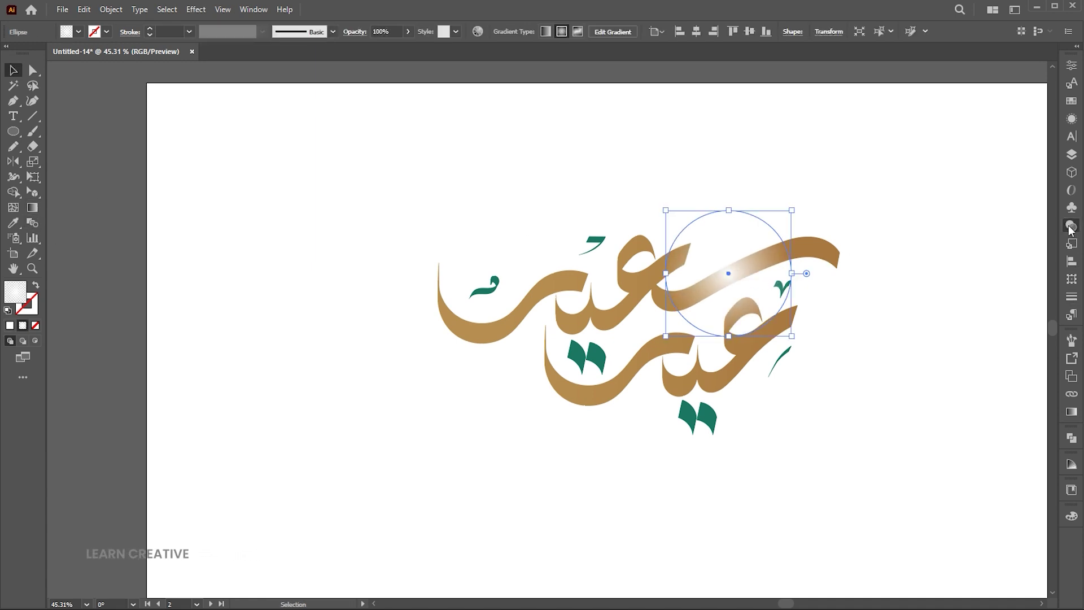
Set the circle's blending mode to Overlay and place a duplicate over the left curve of the lower word.
{"action": "left_click", "coordinate": [1071, 226]}
{"action": "left_click", "coordinate": [954, 82]}
{"action": "left_click", "coordinate": [941, 201]}
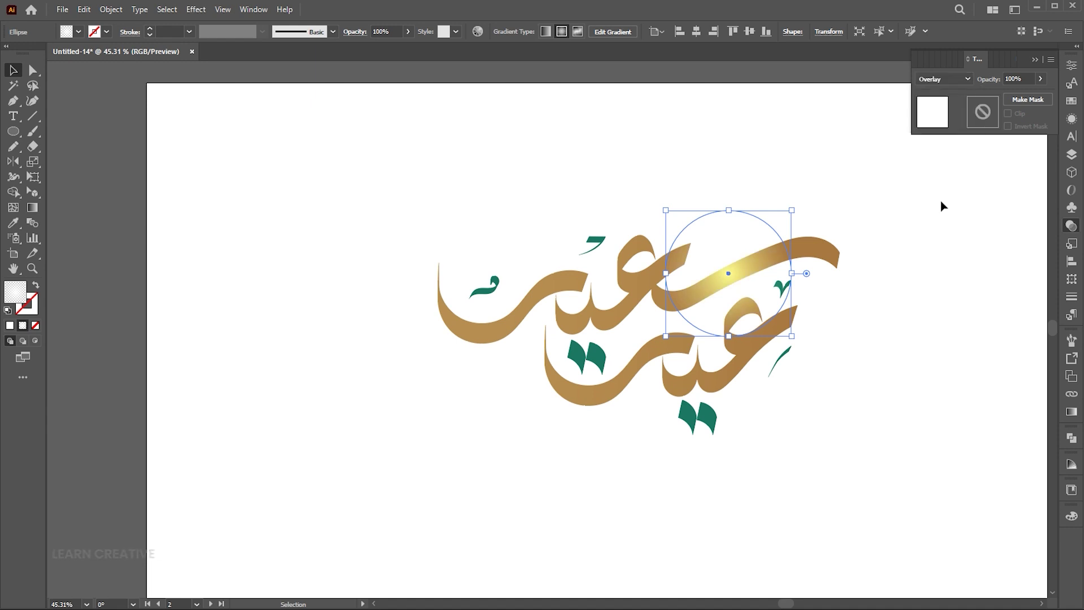
{"action": "left_click", "coordinate": [924, 350]}
{"action": "left_click_drag", "start_coordinate": [731, 287], "coordinate": [556, 367], "text": "alt"}
{"action": "left_click", "coordinate": [668, 461]}
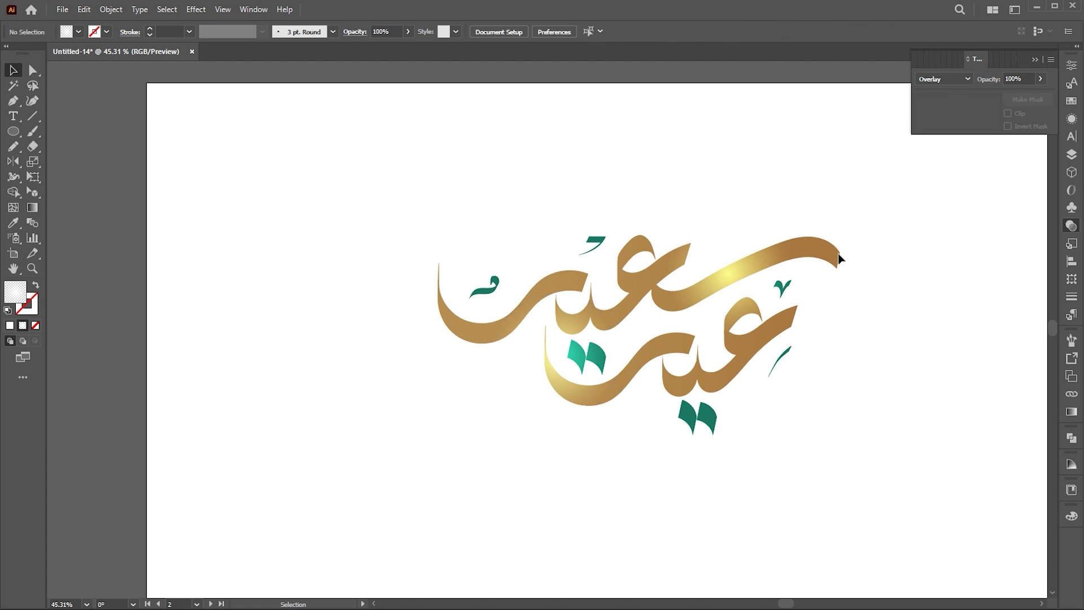
Group the gold calligraphy strokes of the upper and lower words.
{"action": "left_click", "coordinate": [828, 244]}
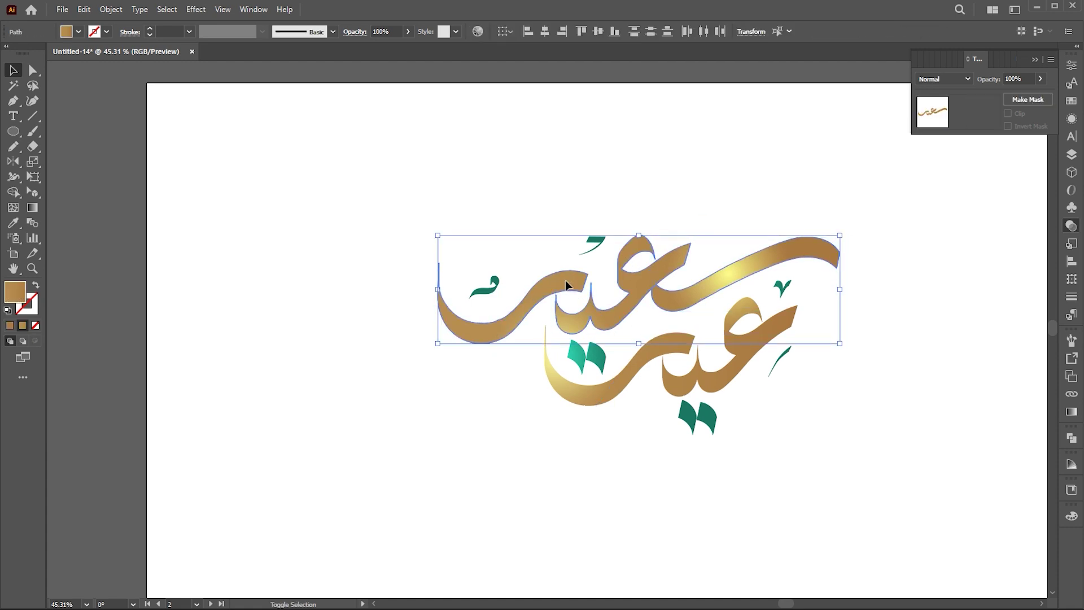
{"action": "left_click", "coordinate": [706, 375], "text": "shift"}
{"action": "right_click", "coordinate": [703, 371]}
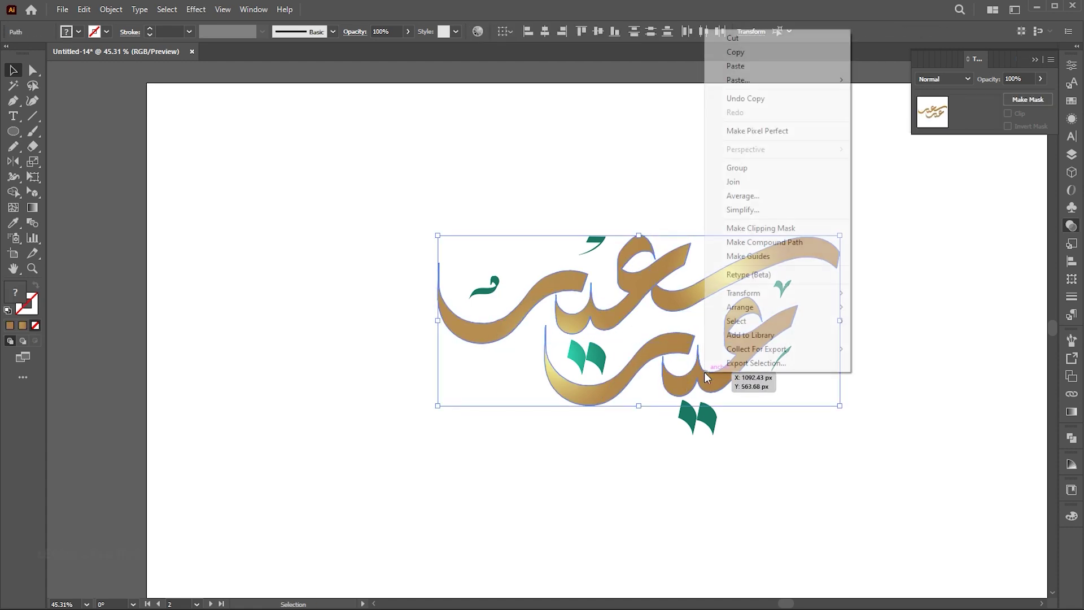
{"action": "left_click", "coordinate": [750, 170]}
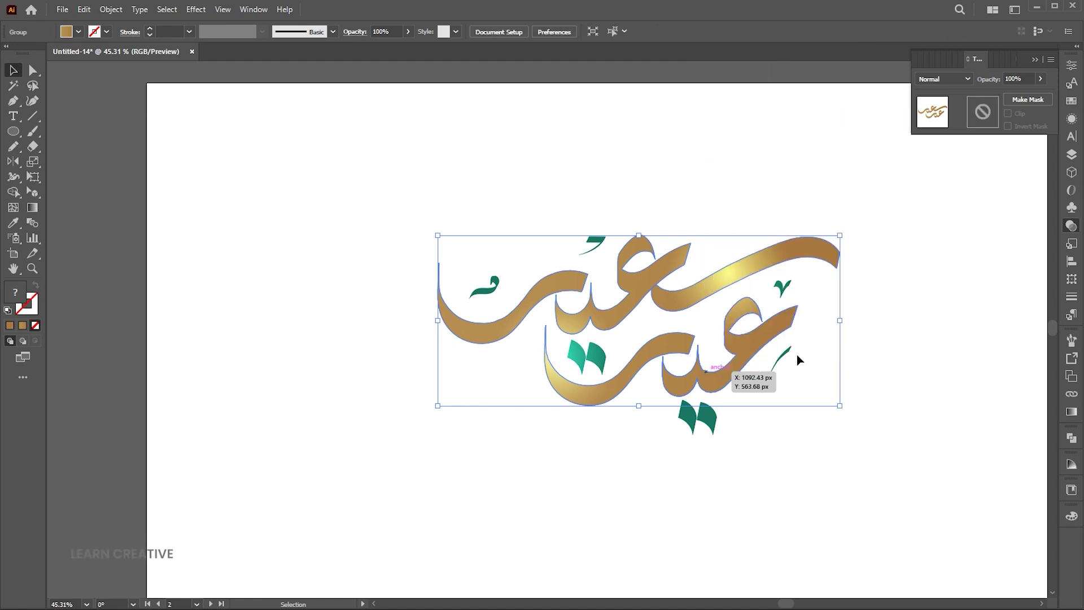
Copy the gold calligraphy group and paste the copy in front of everything.
{"action": "left_click", "coordinate": [84, 10]}
{"action": "left_click", "coordinate": [109, 70]}
{"action": "left_click", "coordinate": [306, 84]}
{"action": "left_click", "coordinate": [92, 12]}
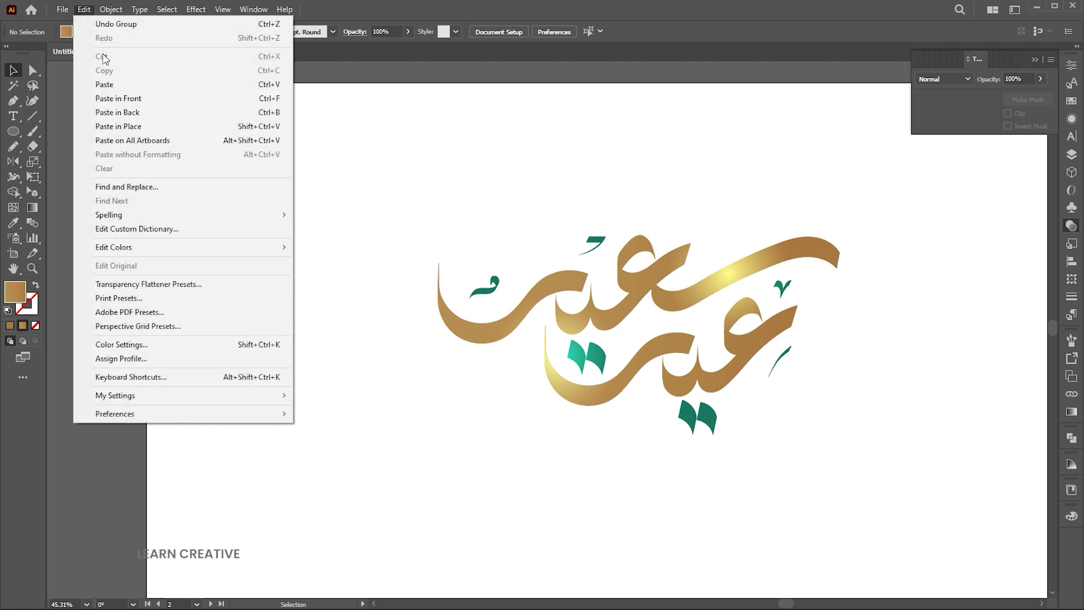
{"action": "left_click", "coordinate": [110, 97]}
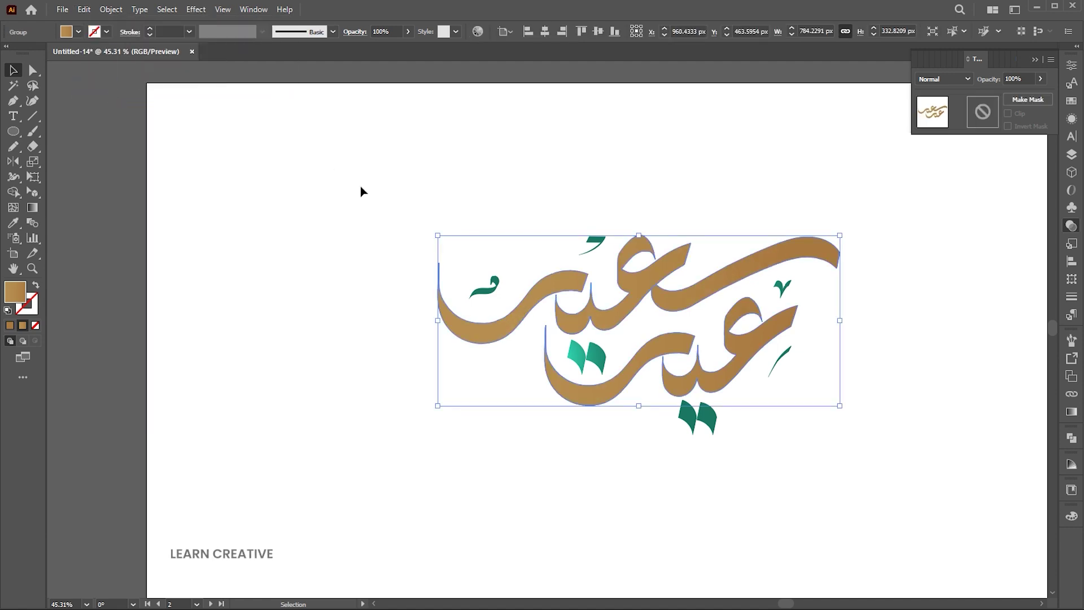
Swap the pasted group's fill and stroke to leave a gold outline, and set its opacity to 50%.
{"action": "left_click", "coordinate": [36, 285]}
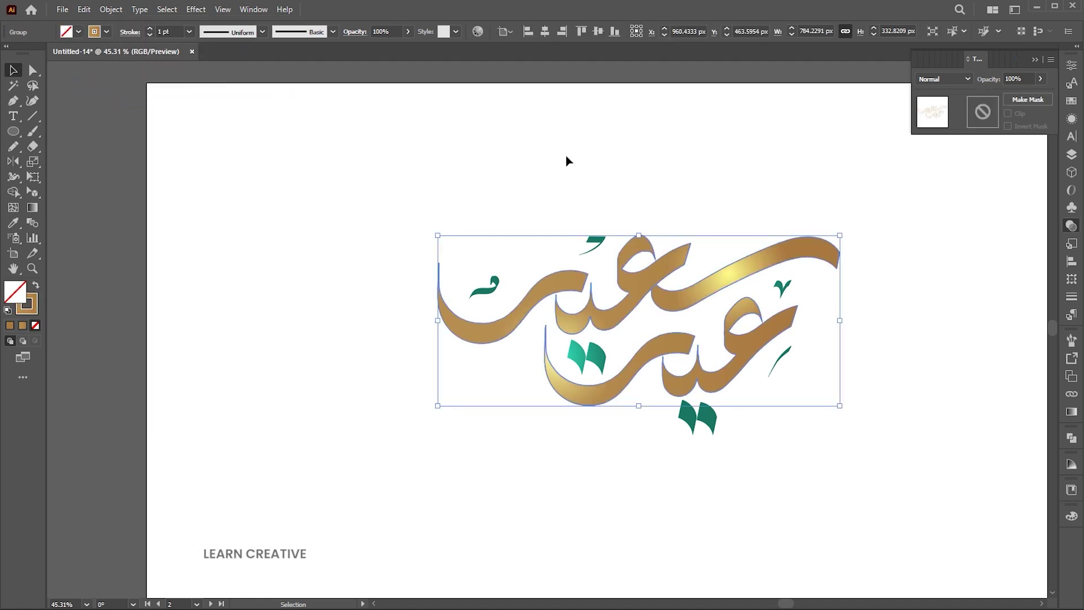
{"action": "left_click", "coordinate": [1023, 81]}
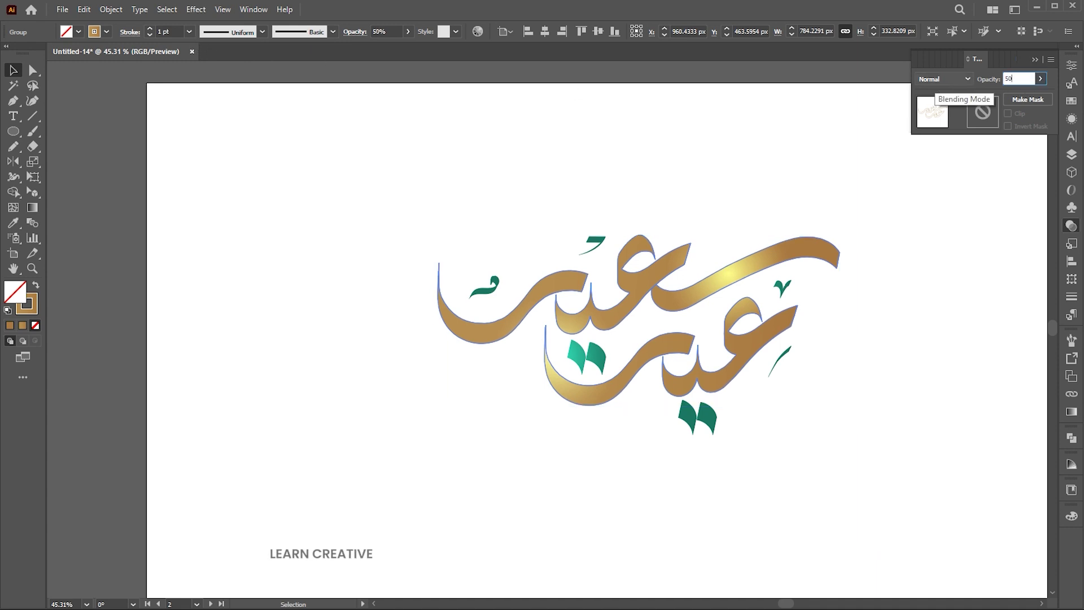
{"action": "left_click", "coordinate": [760, 138]}
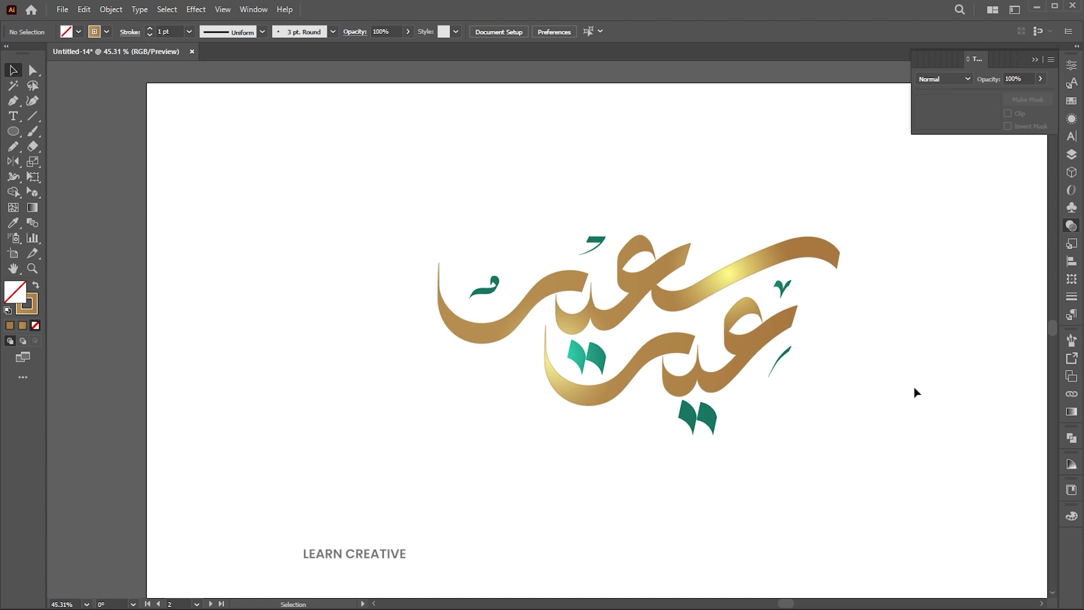
Copy the EID MUBARAK text from the dark artboard to the white artboard and place it beneath the calligraphy.
{"action": "key", "text": "z"}
{"action": "left_click_drag", "start_coordinate": [698, 277], "coordinate": [626, 266]}
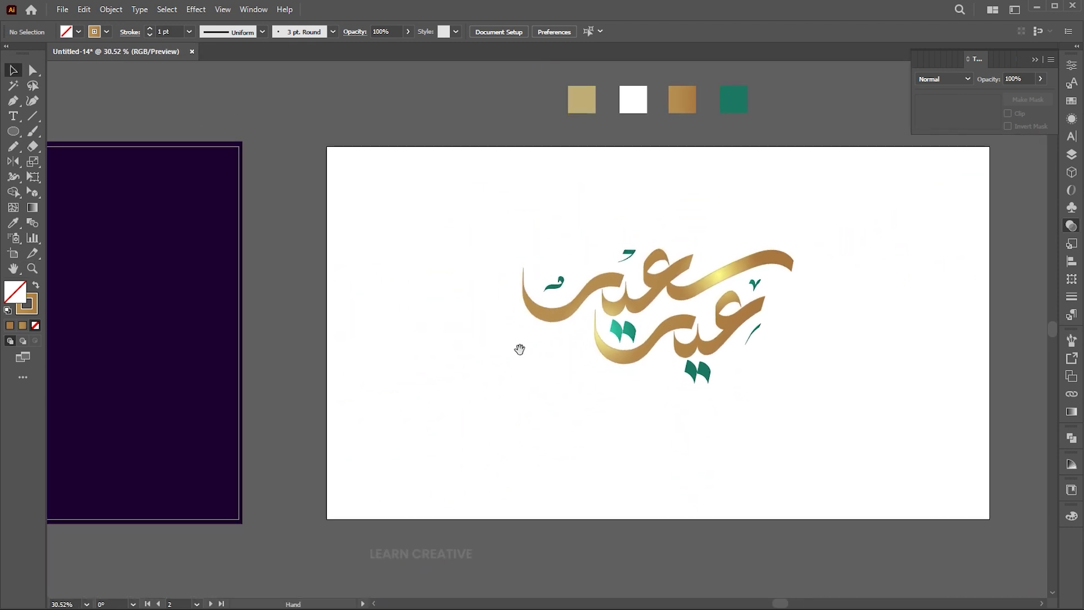
{"action": "scroll", "coordinate": [528, 351], "scroll_direction": "left", "scroll_amount": 10}
{"action": "key", "text": "a"}
{"action": "left_click", "coordinate": [368, 405]}
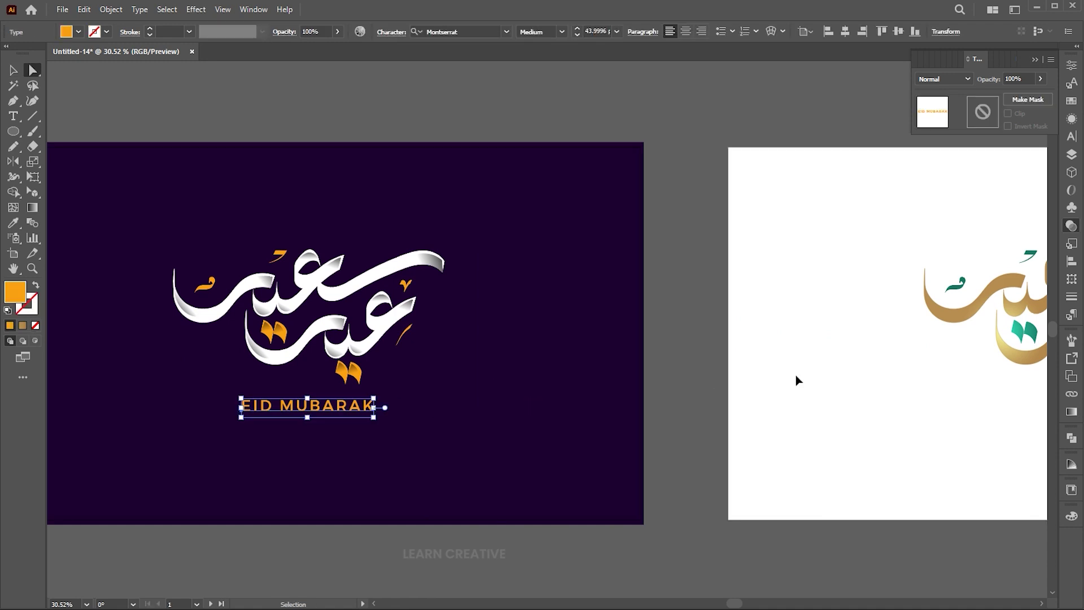
{"action": "scroll", "coordinate": [862, 407], "scroll_direction": "right", "scroll_amount": 10}
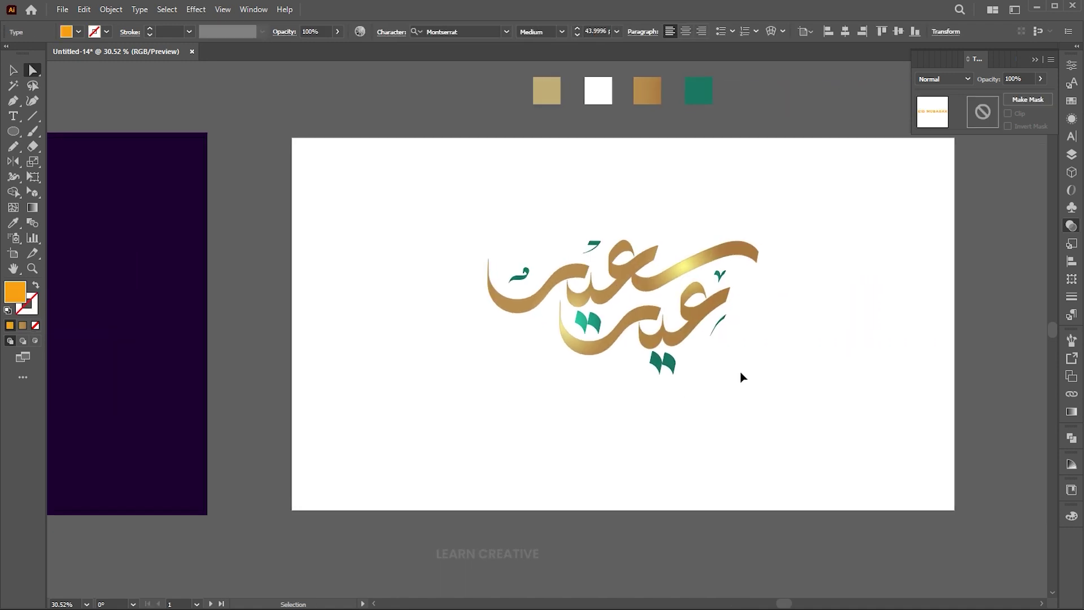
{"action": "key", "text": "ctrl+v"}
{"action": "key", "text": "v"}
{"action": "left_click_drag", "start_coordinate": [572, 330], "coordinate": [662, 412]}
Recolour the EID MUBARAK text with the green sampled from the calligraphy's lower dots.
{"action": "key", "text": "i"}
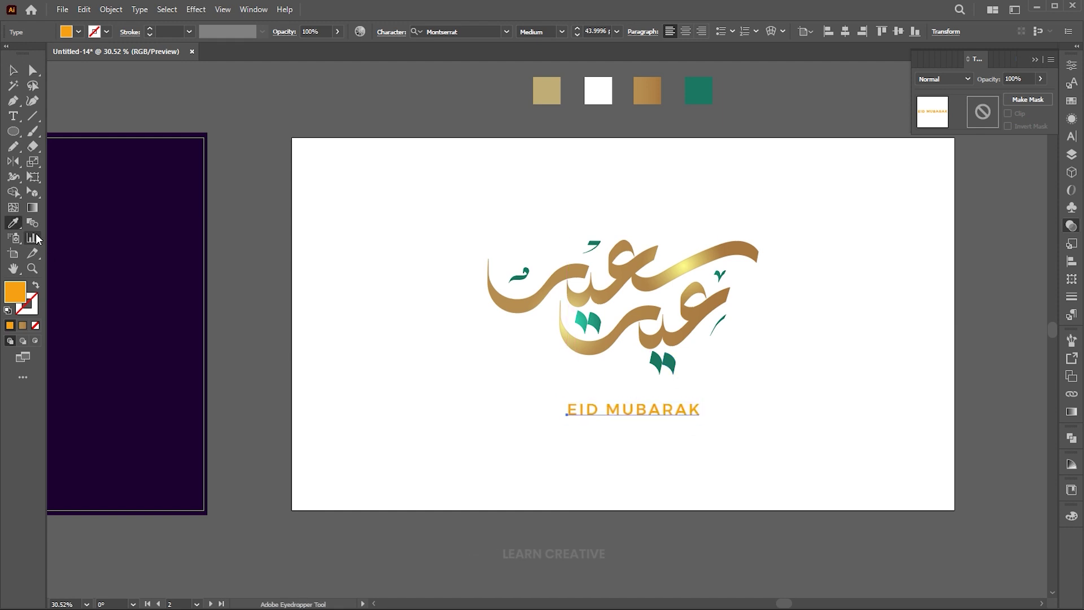
{"action": "left_click", "coordinate": [677, 359]}
{"action": "key", "text": "v"}
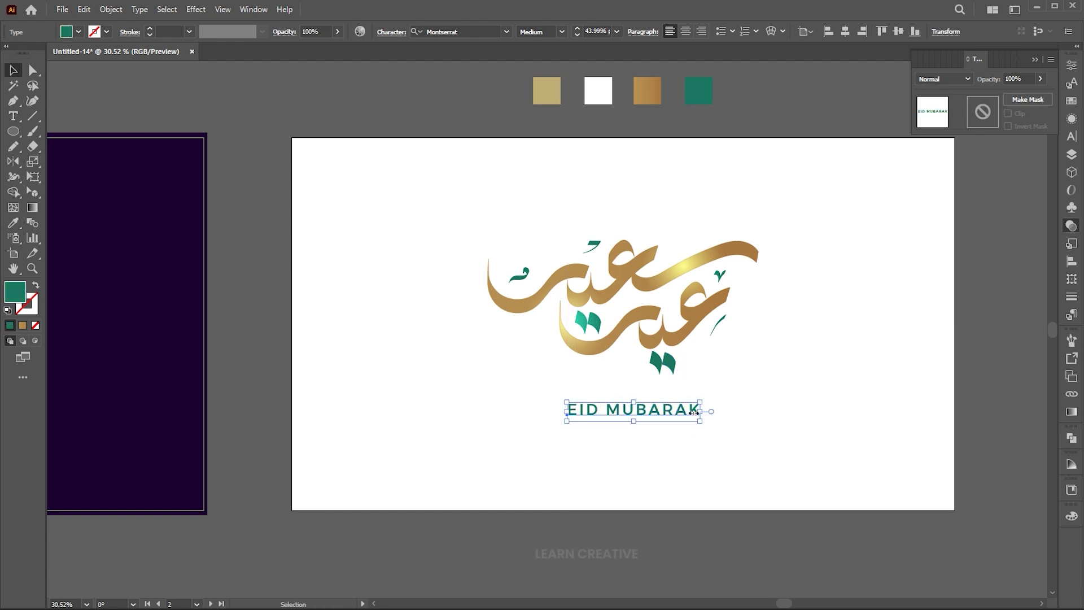
{"action": "left_click", "coordinate": [807, 378]}
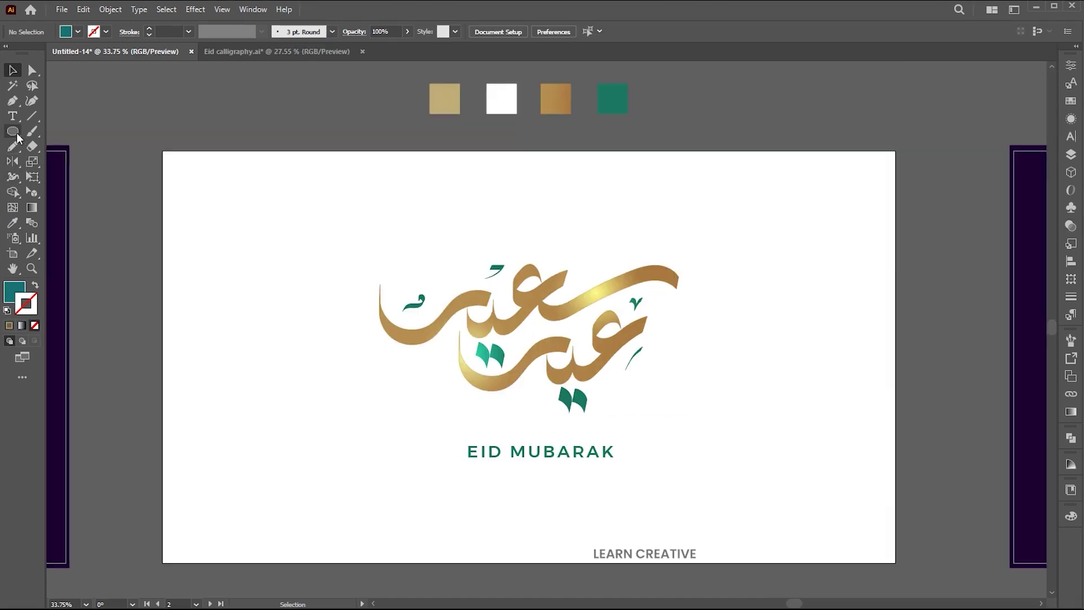
Draw a 1920 × 1080 px rectangle covering the white artboard.
{"action": "left_click", "coordinate": [13, 131]}
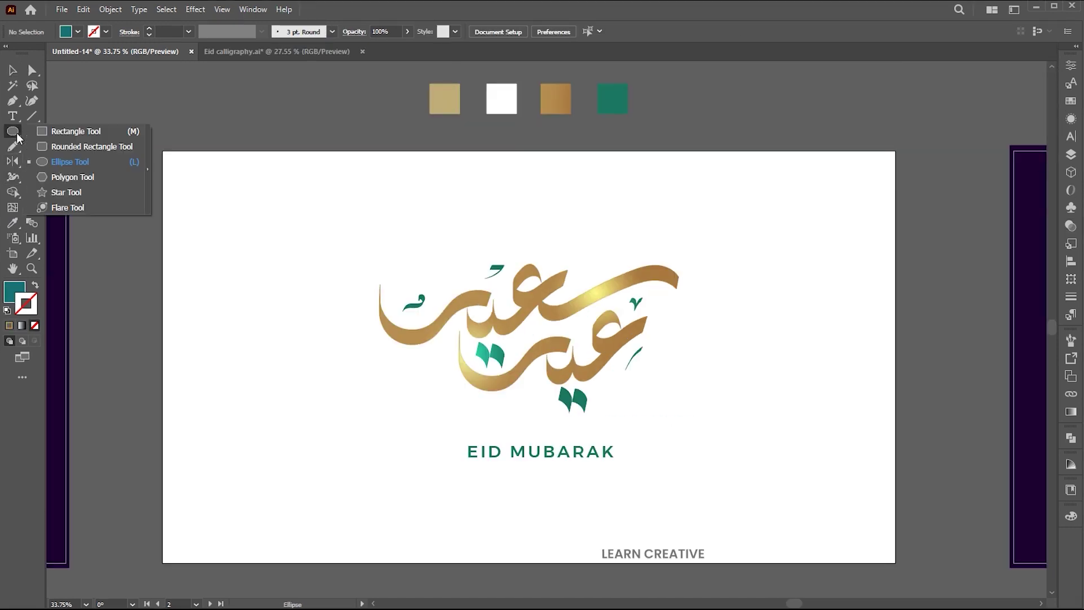
{"action": "left_click", "coordinate": [76, 131]}
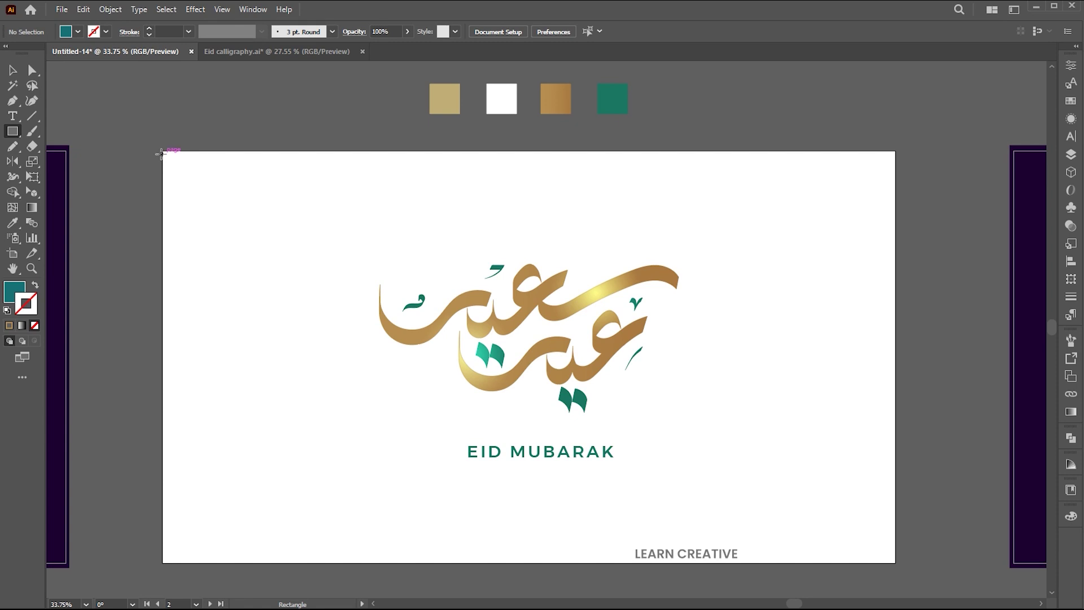
{"action": "left_click_drag", "start_coordinate": [162, 151], "coordinate": [895, 561]}
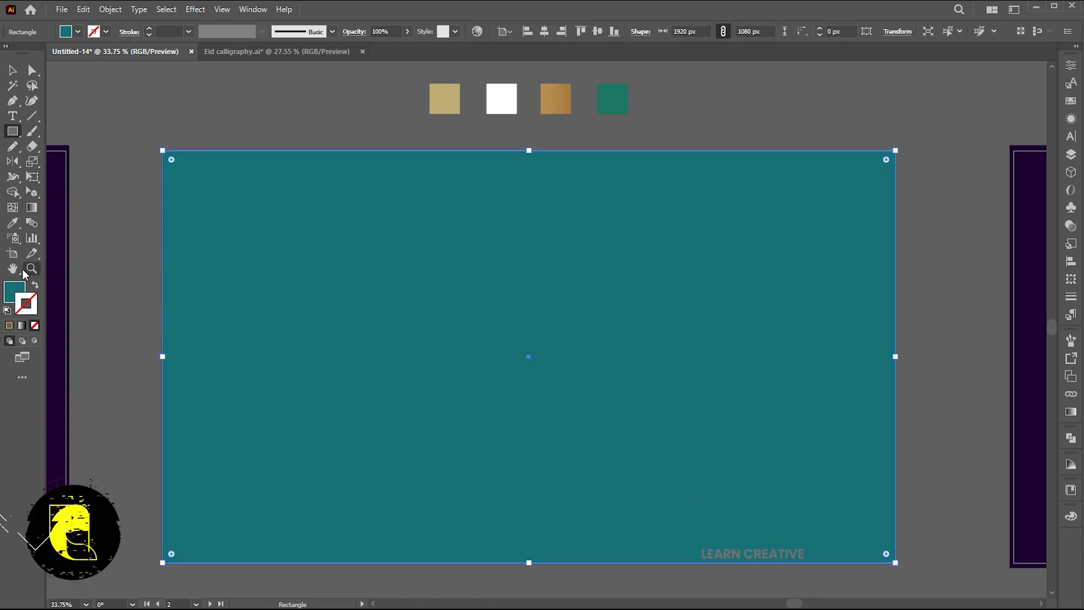
Fill the rectangle with a radial gradient running from white at the centre to the beige-gold swatch colour.
{"action": "left_click", "coordinate": [16, 290]}
{"action": "left_click", "coordinate": [1070, 413]}
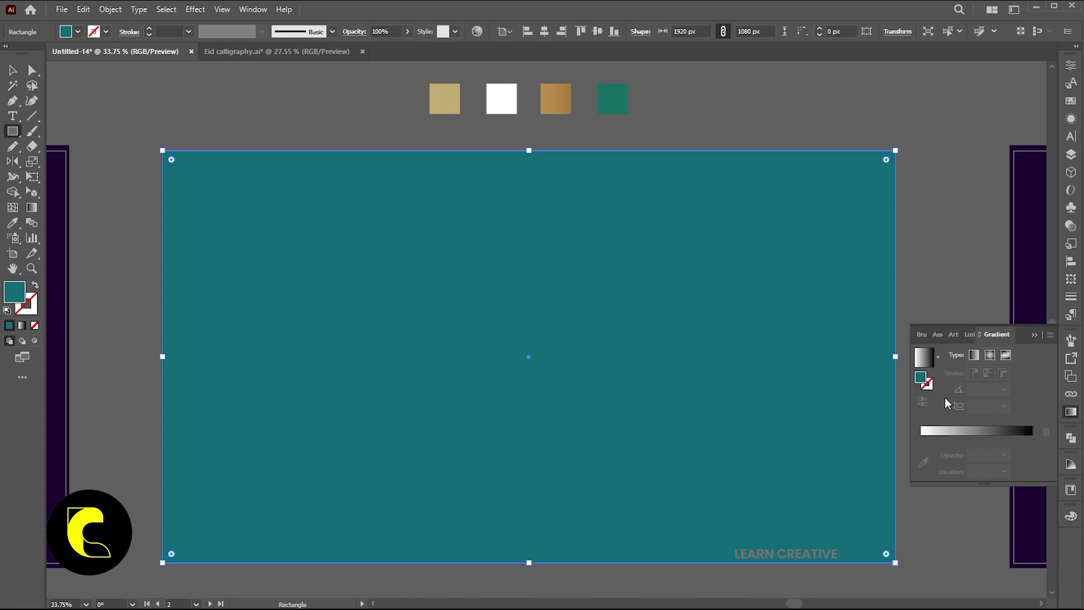
{"action": "left_click", "coordinate": [926, 360]}
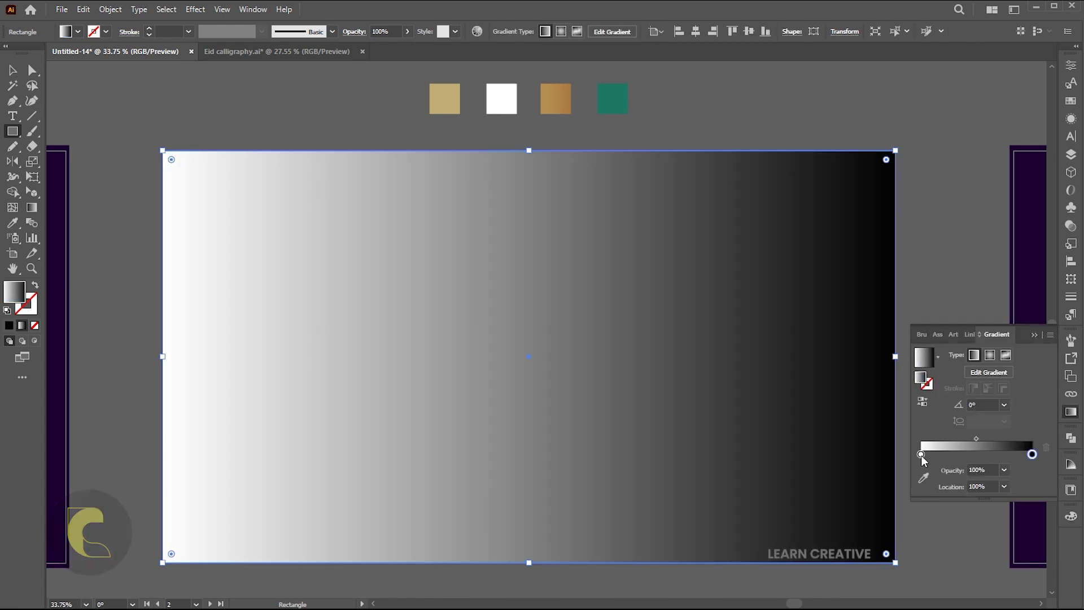
{"action": "key", "text": "i"}
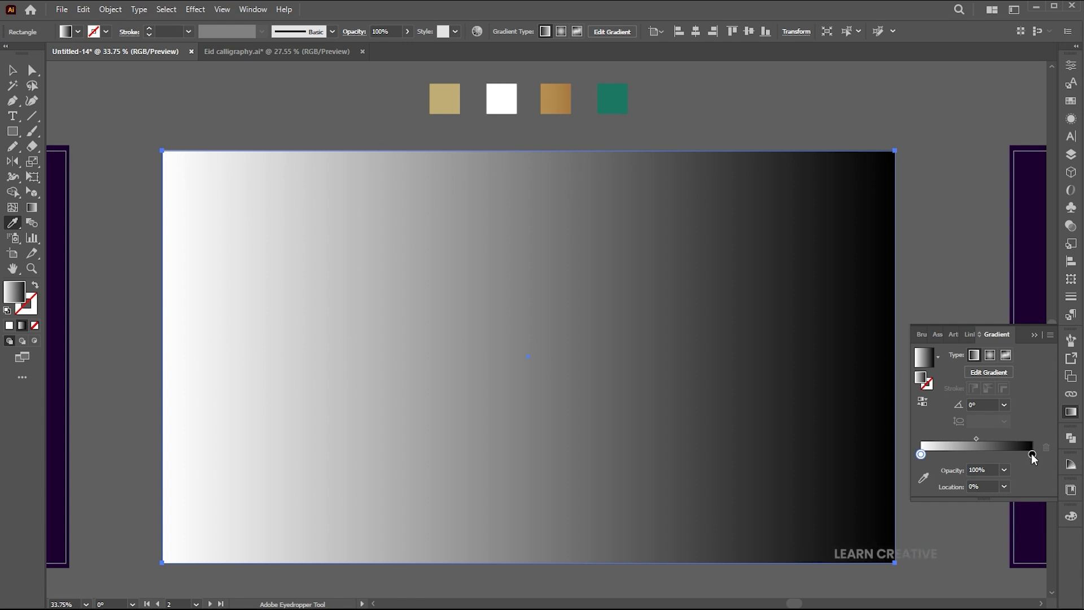
{"action": "left_click", "coordinate": [451, 99], "text": "shift"}
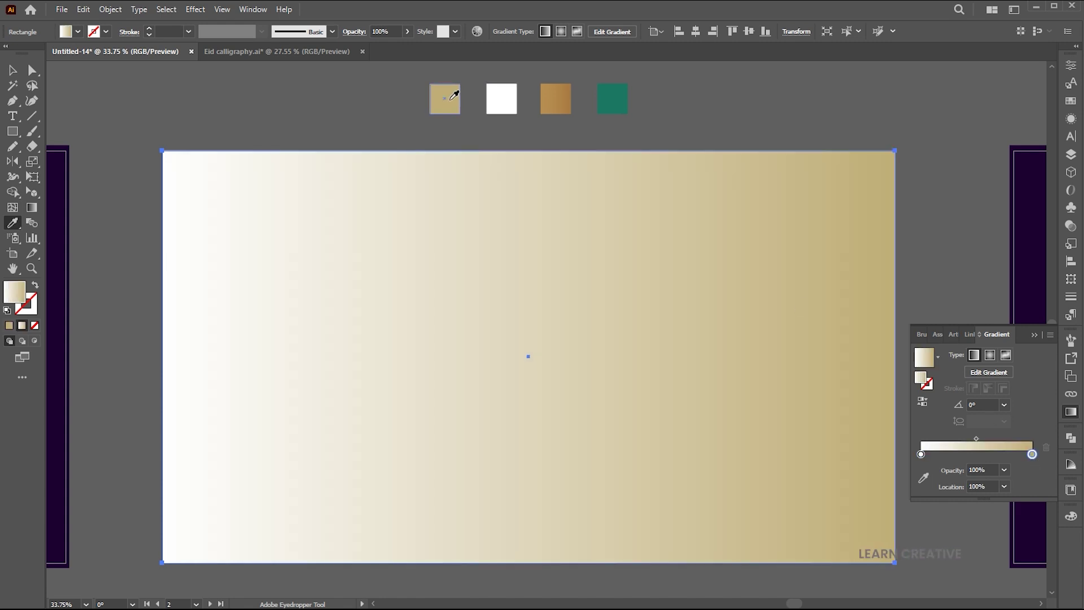
{"action": "left_click", "coordinate": [990, 355]}
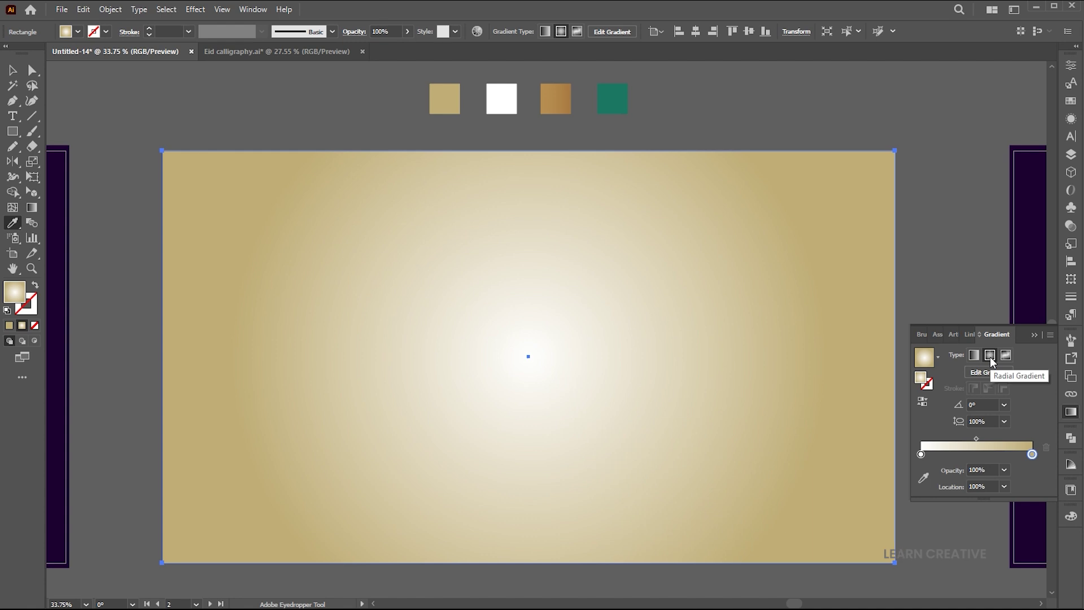
{"action": "left_click", "coordinate": [1036, 337]}
Send the gradient rectangle behind the calligraphy and the EID MUBARAK text.
{"action": "key", "text": "v"}
{"action": "right_click", "coordinate": [538, 202]}
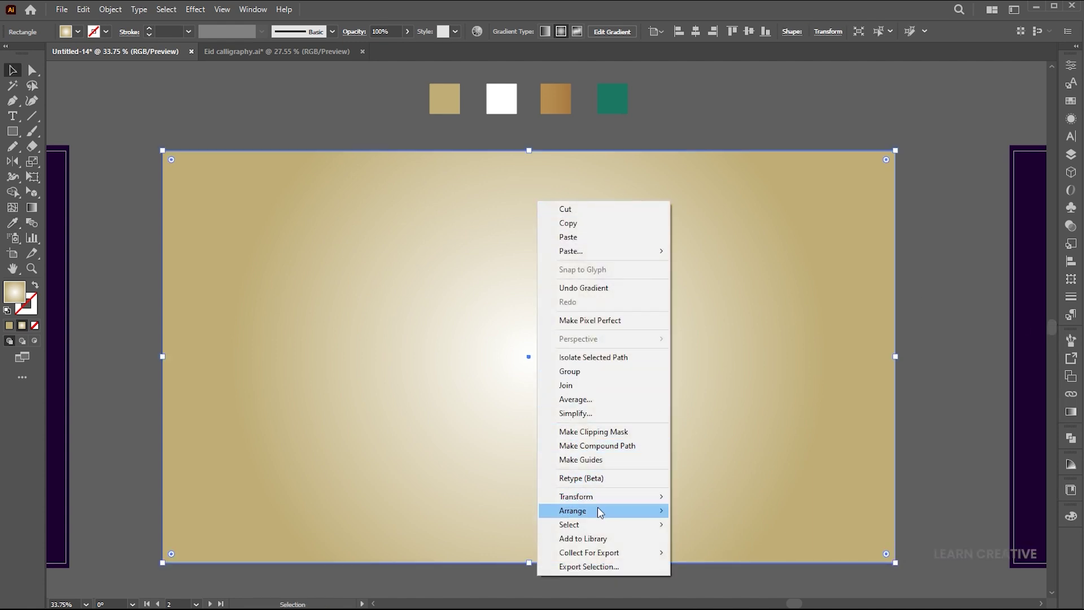
{"action": "mouse_move", "coordinate": [600, 511]}
{"action": "left_click", "coordinate": [741, 538]}
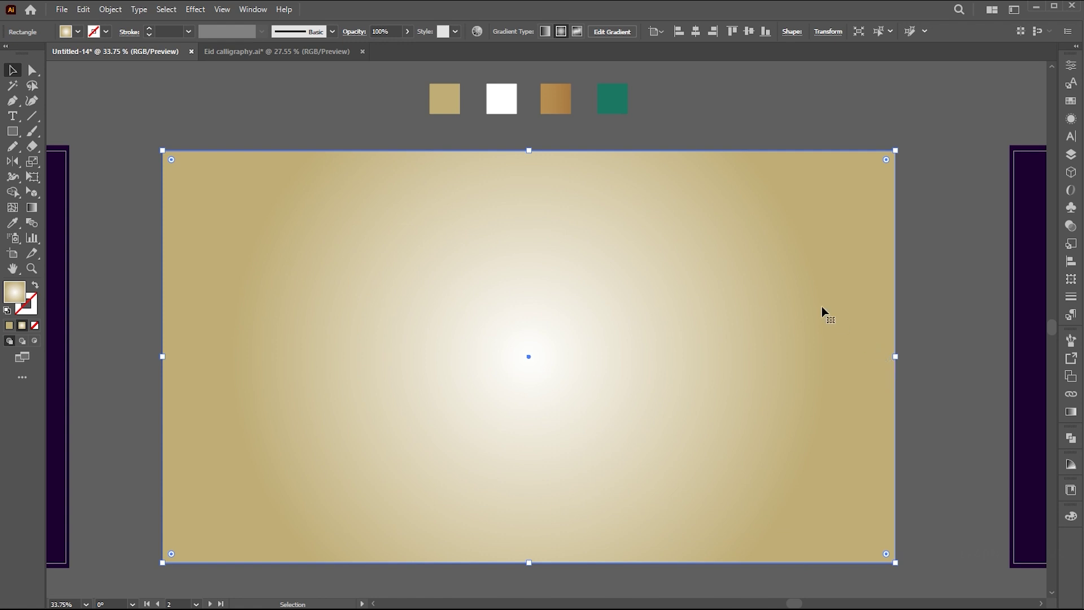
{"action": "key", "text": "ctrl+bracketleft"}
Extend the background's radial gradient just beyond the artboard edge and move its midpoint outward to widen the white centre.
{"action": "key", "text": "g"}
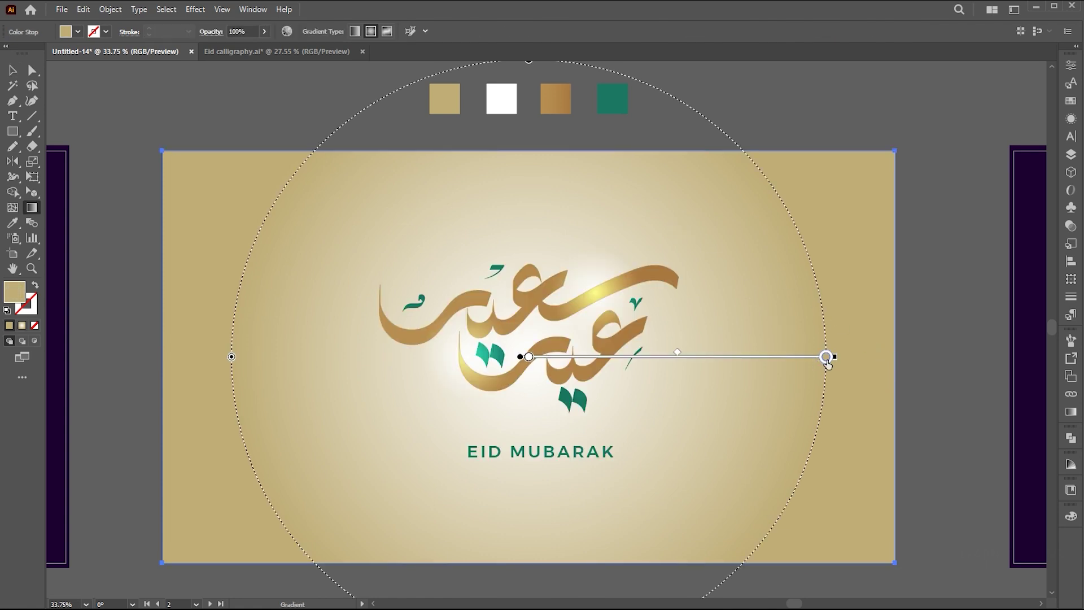
{"action": "left_click_drag", "start_coordinate": [830, 357], "coordinate": [909, 359]}
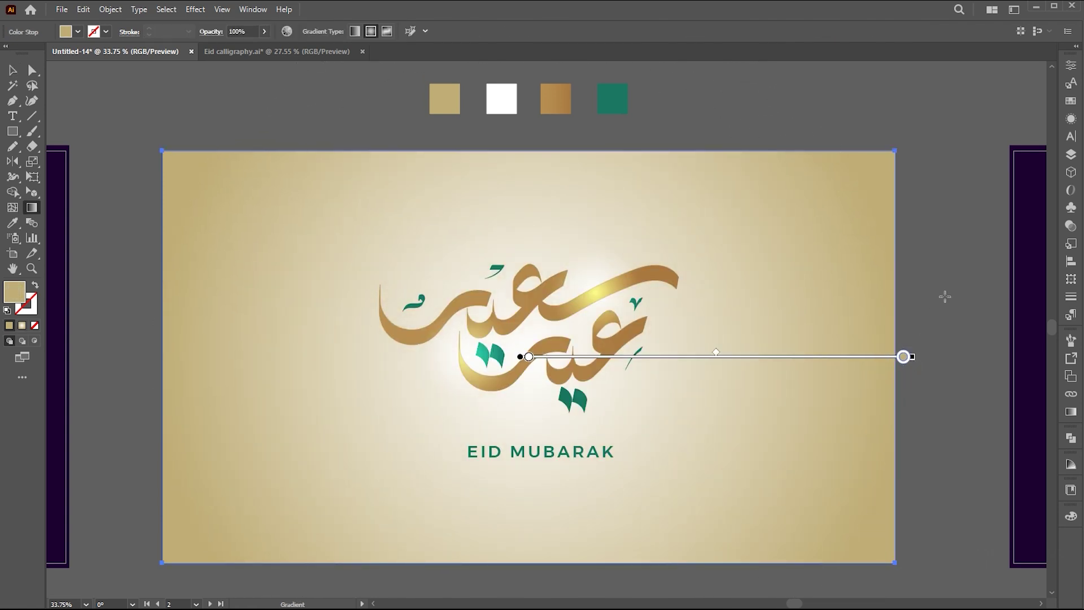
{"action": "key", "text": "v"}
{"action": "key", "text": "g"}
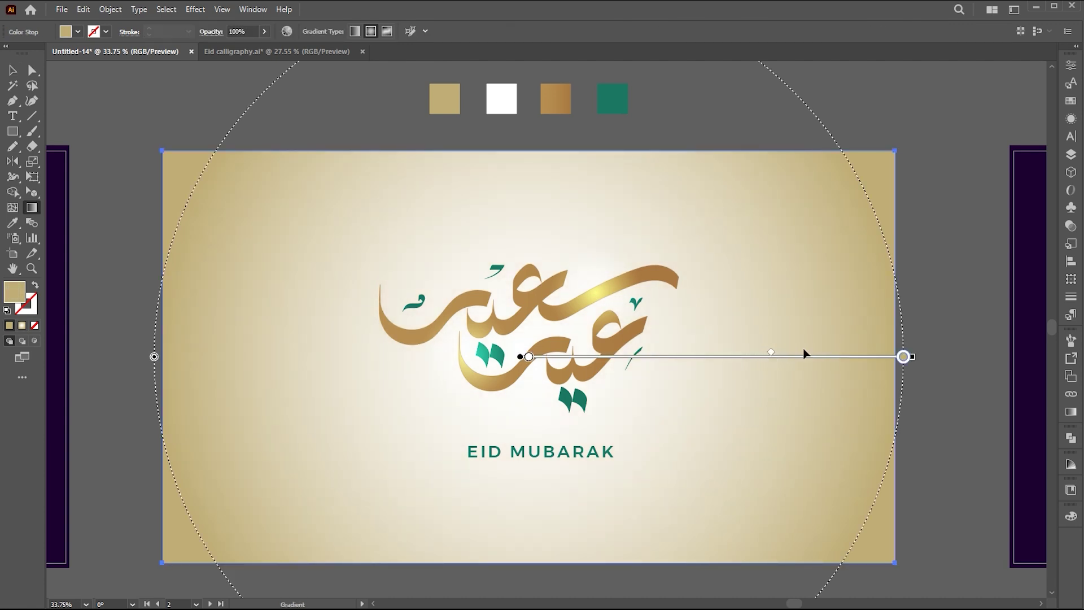
{"action": "key", "text": "v"}
{"action": "left_click", "coordinate": [907, 295]}
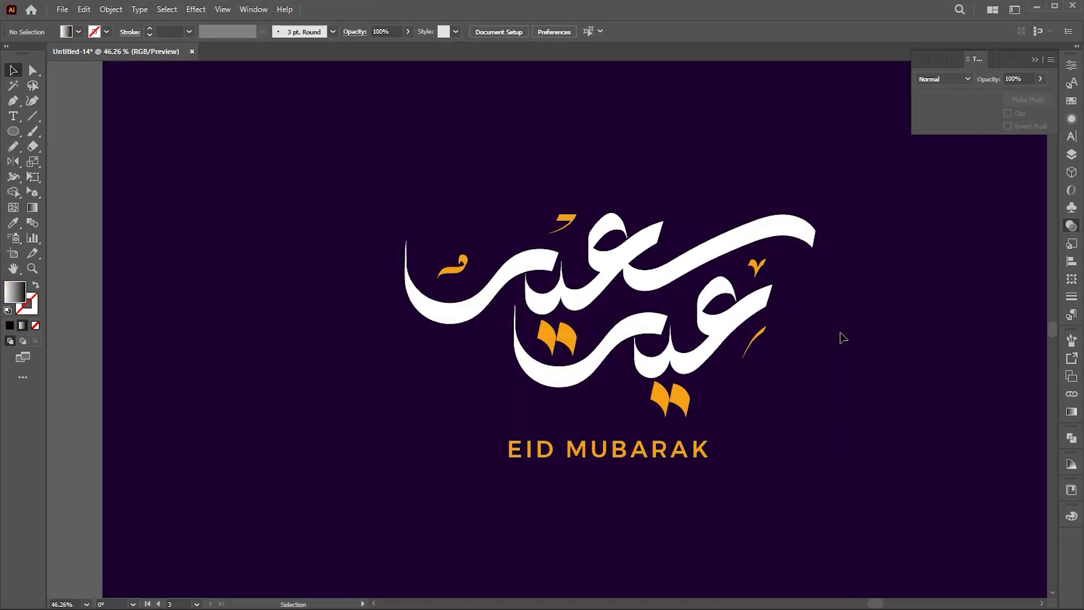
Draw a thin curved sliver with the Pen tool along the upper edge of the long sweeping stroke on the dark artboard.
{"action": "key", "text": "z"}
{"action": "left_click_drag", "start_coordinate": [817, 306], "coordinate": [790, 349]}
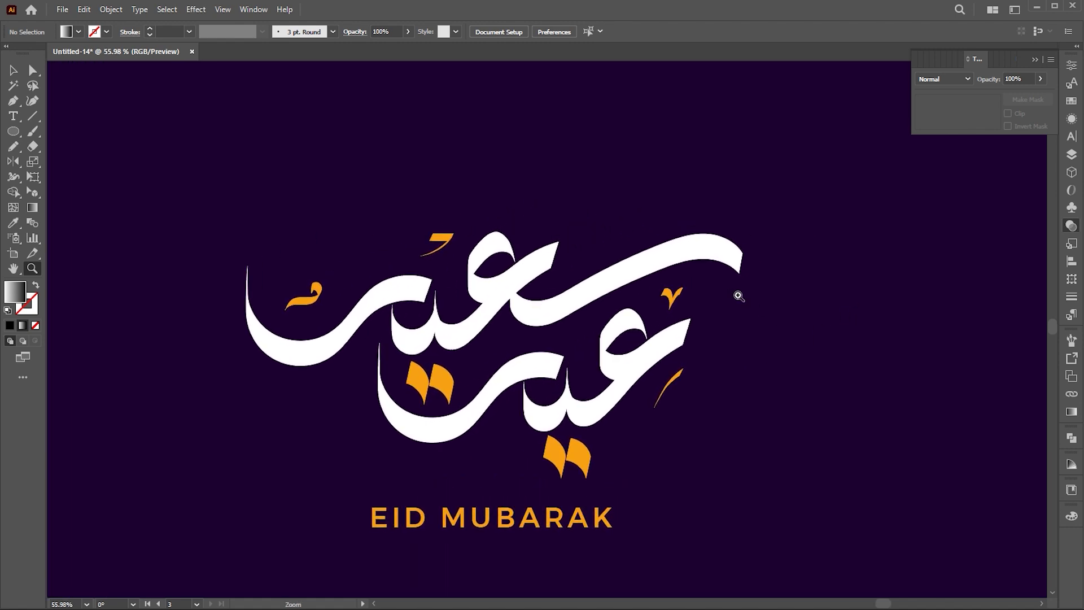
{"action": "left_click_drag", "start_coordinate": [739, 296], "coordinate": [768, 298]}
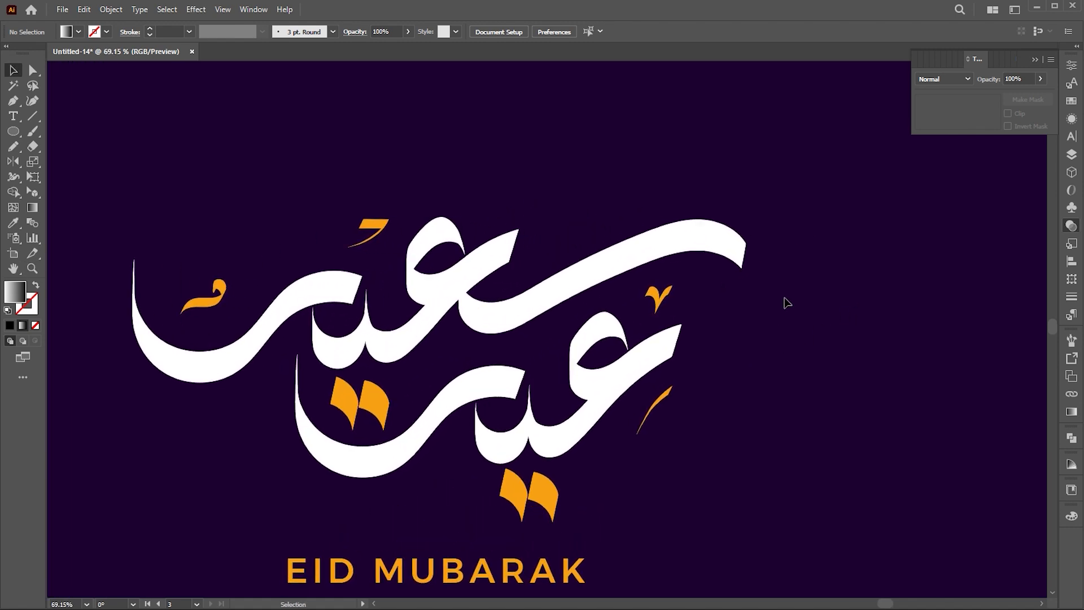
{"action": "key", "text": "p"}
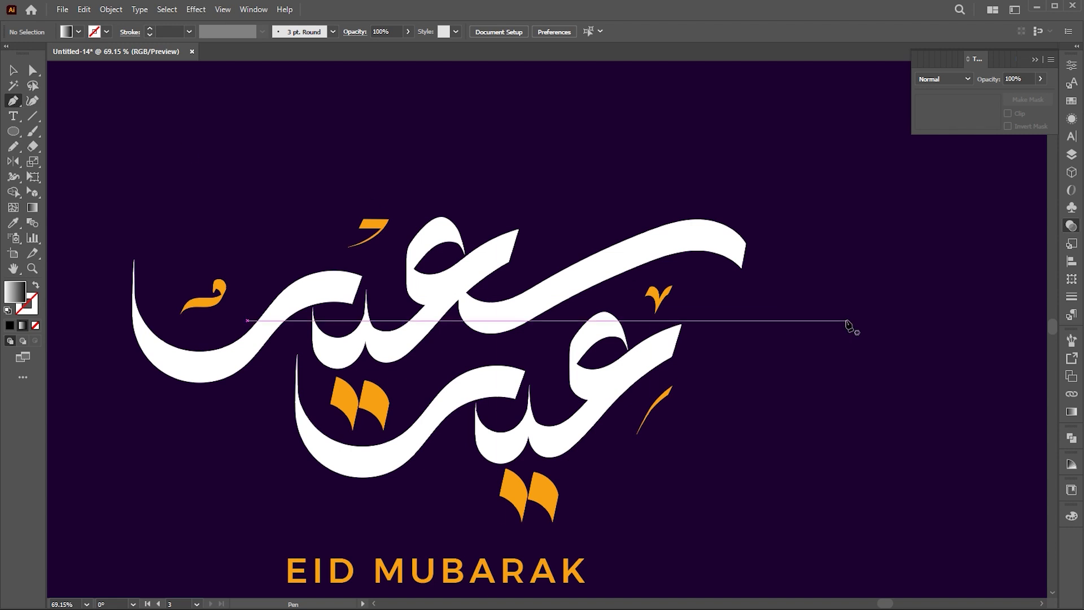
{"action": "left_click", "coordinate": [748, 247]}
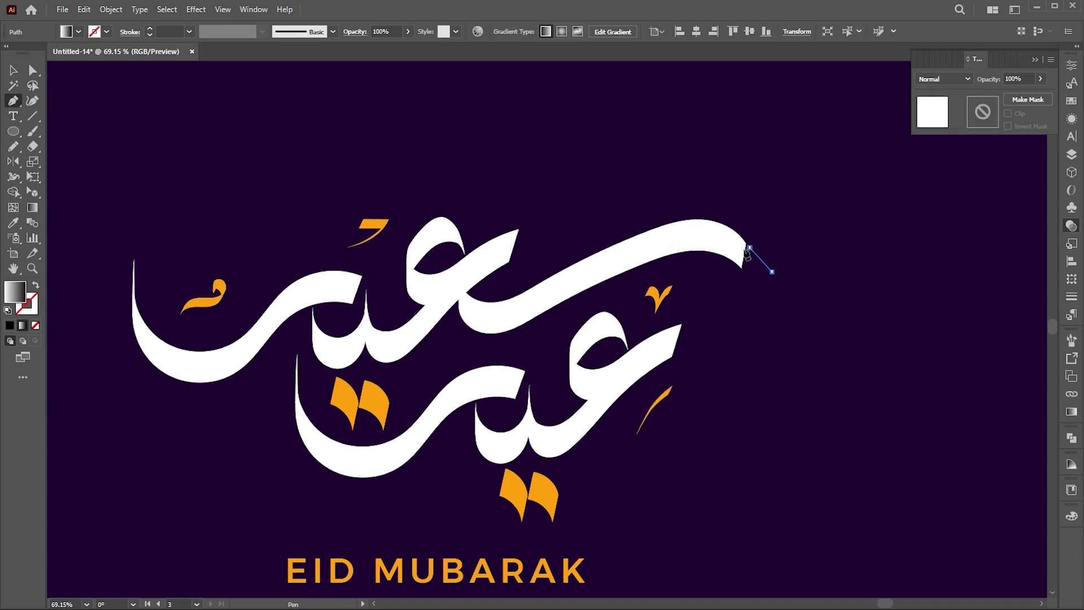
{"action": "left_click_drag", "start_coordinate": [617, 250], "coordinate": [517, 297]}
{"action": "left_click", "coordinate": [617, 251]}
{"action": "left_click", "coordinate": [617, 251]}
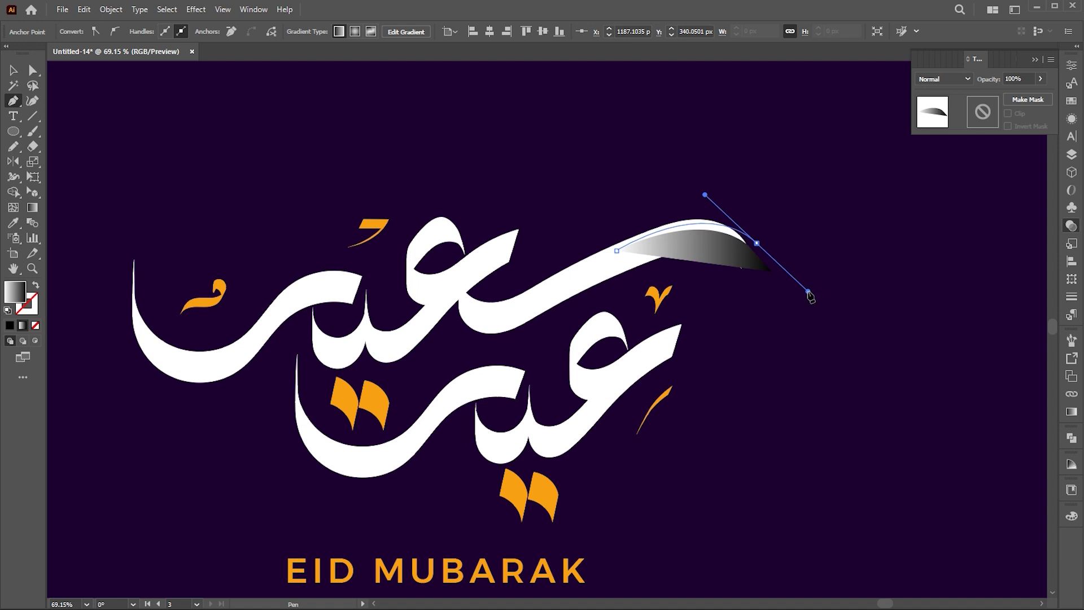
{"action": "left_click_drag", "start_coordinate": [808, 292], "coordinate": [813, 291]}
{"action": "key", "text": "v"}
Recolour the sliver with the dark purple sampled from the artboard background.
{"action": "left_click", "coordinate": [13, 222]}
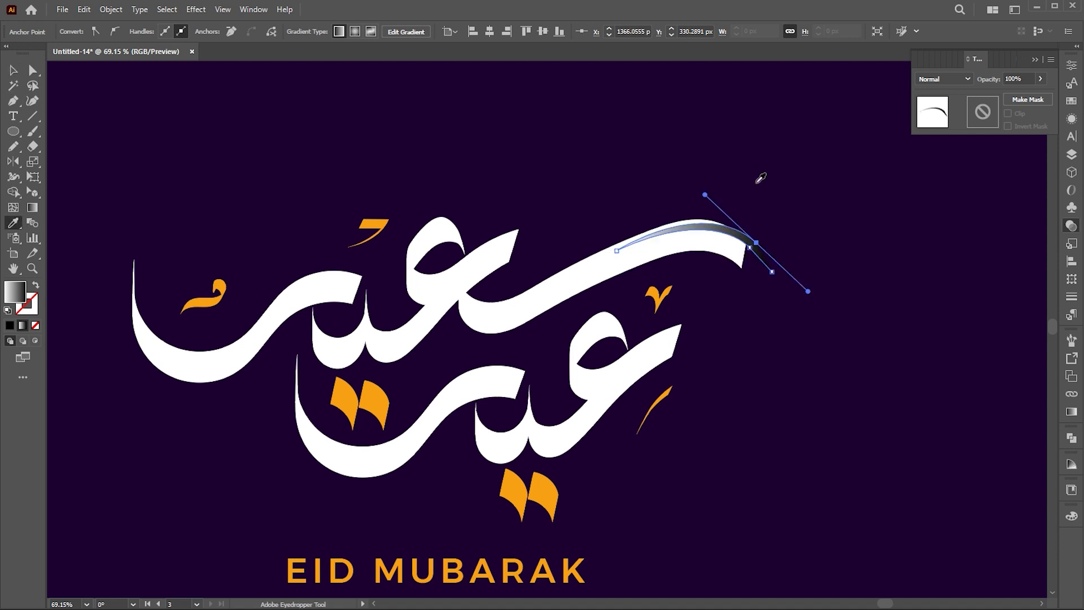
{"action": "left_click", "coordinate": [645, 193]}
{"action": "key", "text": "v"}
{"action": "left_click", "coordinate": [784, 177]}
Draw a thin curved sliver with the Pen tool beneath the eye of the upper word's loop.
{"action": "left_click_drag", "start_coordinate": [712, 335], "coordinate": [746, 339]}
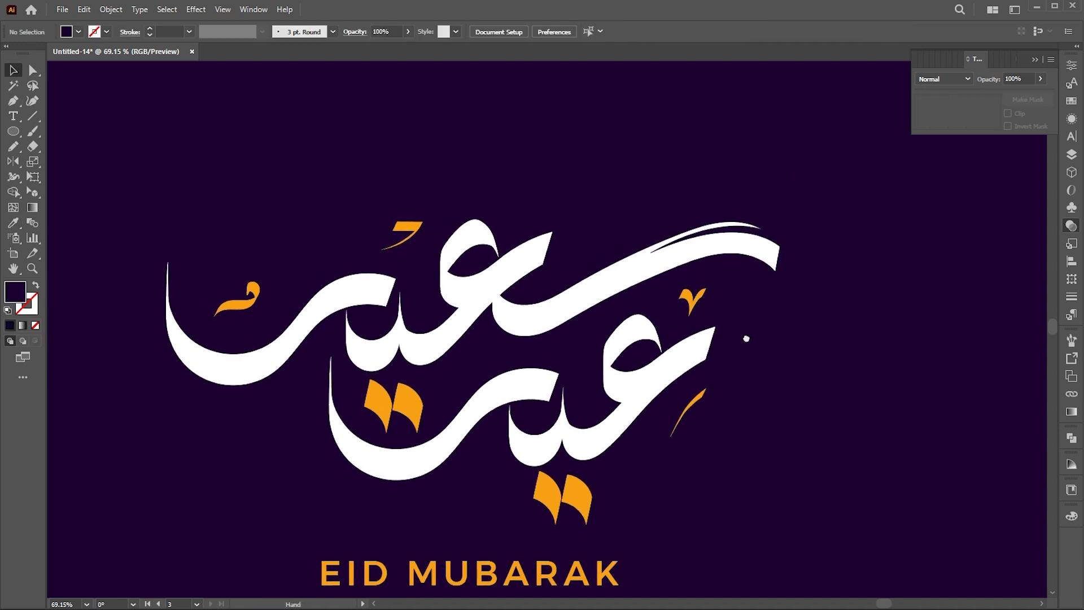
{"action": "key", "text": "z"}
{"action": "left_click_drag", "start_coordinate": [395, 317], "coordinate": [464, 324]}
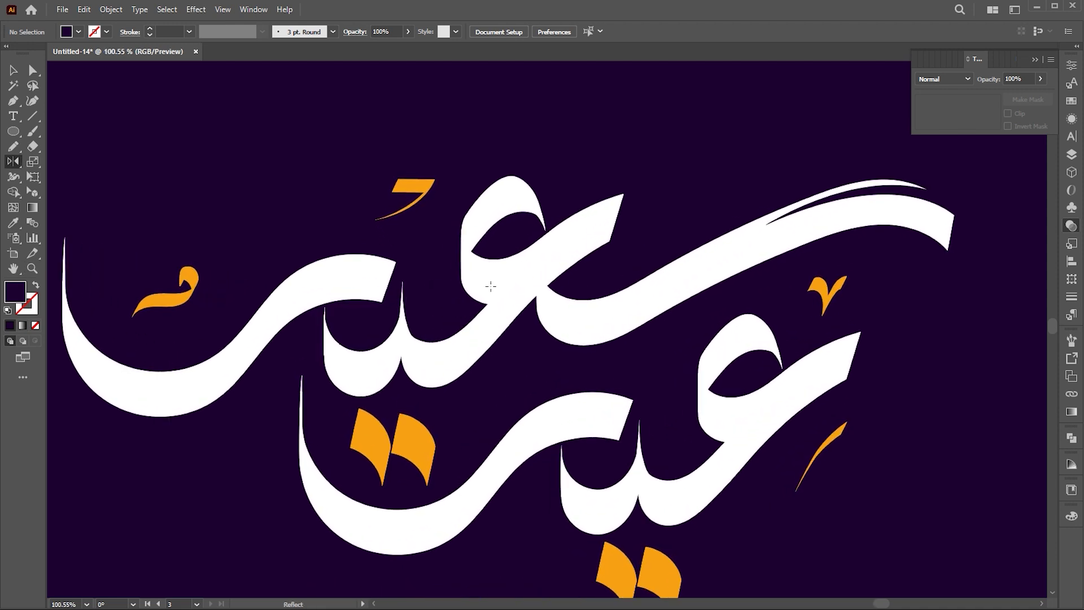
{"action": "key", "text": "p"}
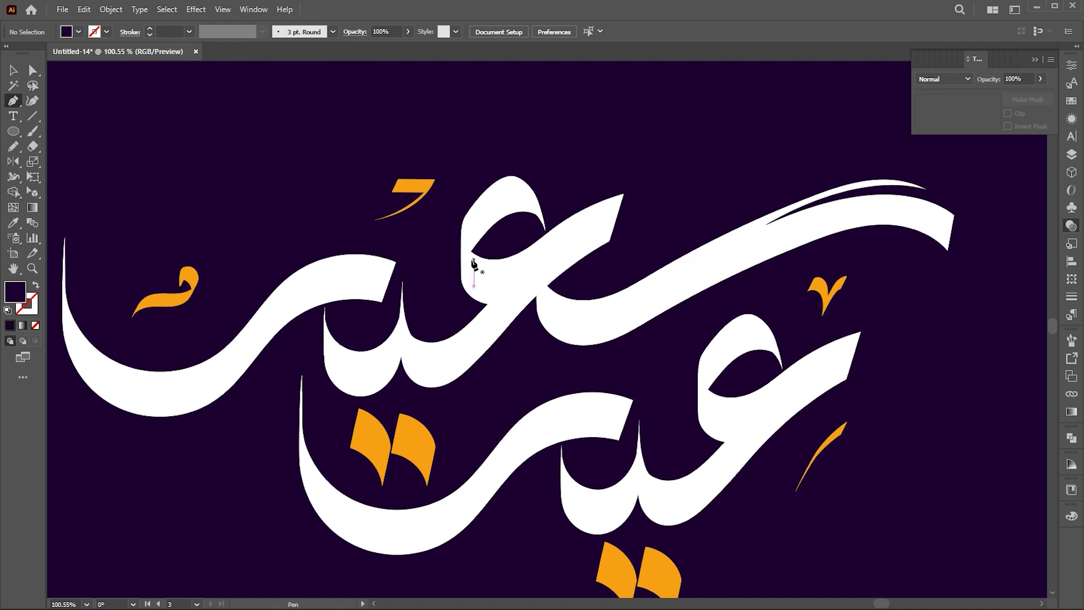
{"action": "left_click", "coordinate": [474, 260]}
{"action": "left_click_drag", "start_coordinate": [578, 219], "coordinate": [660, 140]}
{"action": "key", "text": "ctrl+z"}
{"action": "left_click_drag", "start_coordinate": [544, 244], "coordinate": [589, 200]}
{"action": "left_click", "coordinate": [544, 244]}
{"action": "left_click", "coordinate": [575, 220]}
{"action": "left_click", "coordinate": [540, 255]}
{"action": "left_click_drag", "start_coordinate": [474, 259], "coordinate": [547, 262]}
Reshape the sliver beneath the loop by adjusting its anchor points and handles.
{"action": "key", "text": "v"}
{"action": "left_click", "coordinate": [442, 229]}
{"action": "key", "text": "a"}
{"action": "left_click", "coordinate": [705, 216]}
{"action": "left_click_drag", "start_coordinate": [702, 200], "coordinate": [694, 237]}
{"action": "key", "text": "v"}
{"action": "key", "text": "ctrl+0"}
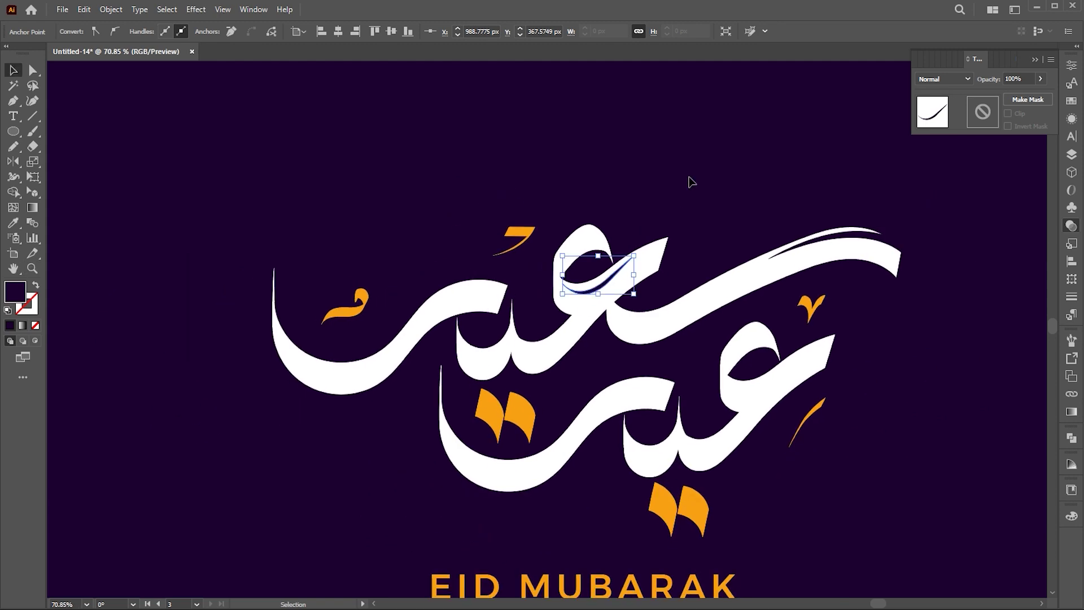
{"action": "left_click", "coordinate": [691, 180]}
Draw a thin curved sliver inside the bowl above the upper word's two orange dots.
{"action": "key", "text": "z"}
{"action": "left_click_drag", "start_coordinate": [743, 357], "coordinate": [741, 367]}
{"action": "left_click_drag", "start_coordinate": [690, 333], "coordinate": [755, 339]}
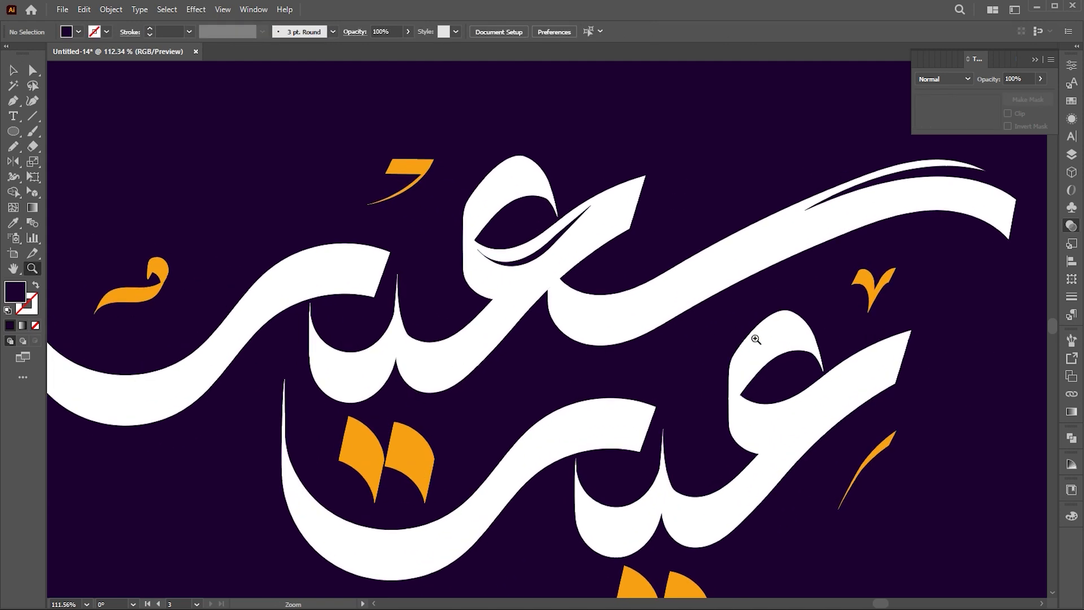
{"action": "left_click_drag", "start_coordinate": [275, 384], "coordinate": [382, 395]}
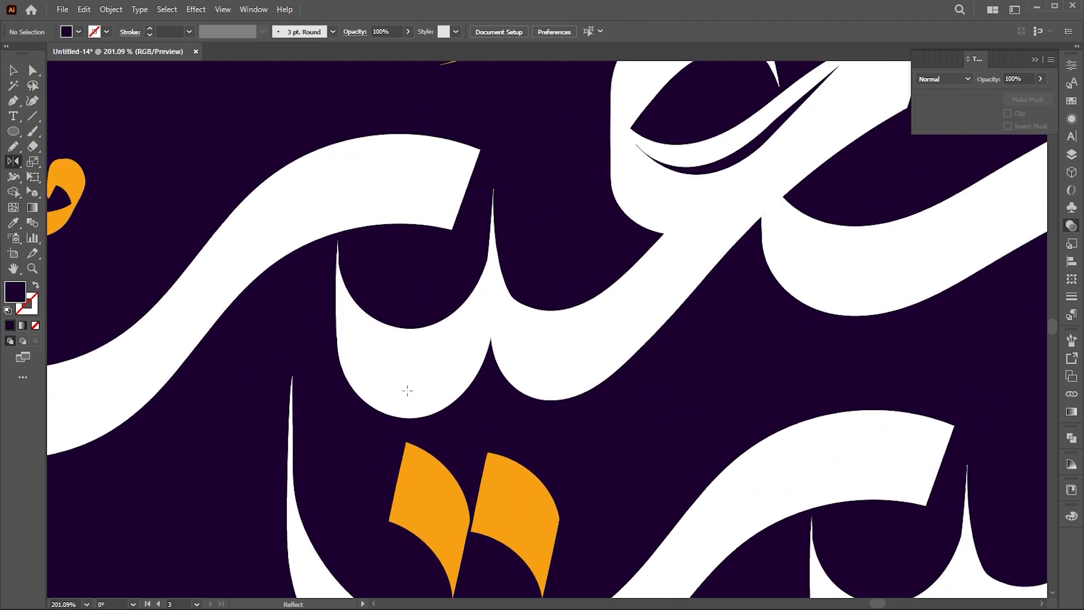
{"action": "left_click", "coordinate": [347, 308]}
{"action": "left_click_drag", "start_coordinate": [469, 313], "coordinate": [443, 319]}
{"action": "left_click_drag", "start_coordinate": [347, 308], "coordinate": [293, 213]}
Refine the bowl sliver's anchor points and complete the matching dark sliver in the neighbouring bowl.
{"action": "key", "text": "v"}
{"action": "key", "text": "a"}
{"action": "left_click_drag", "start_coordinate": [403, 385], "coordinate": [340, 321]}
{"action": "key", "text": "v"}
{"action": "key", "text": "a"}
{"action": "left_click", "coordinate": [537, 316]}
{"action": "key", "text": "v"}
{"action": "left_click", "coordinate": [569, 453]}
Draw a thin curved sliver along the inner edge of the upper word's far-left tail and colour it background purple.
{"action": "key", "text": "z"}
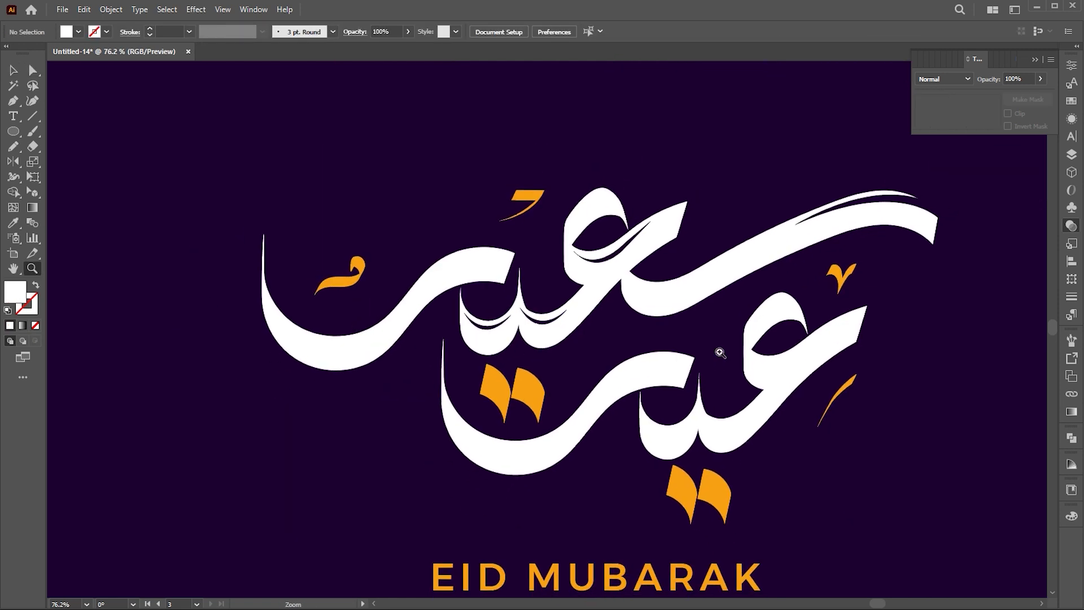
{"action": "left_click_drag", "start_coordinate": [280, 261], "coordinate": [318, 265]}
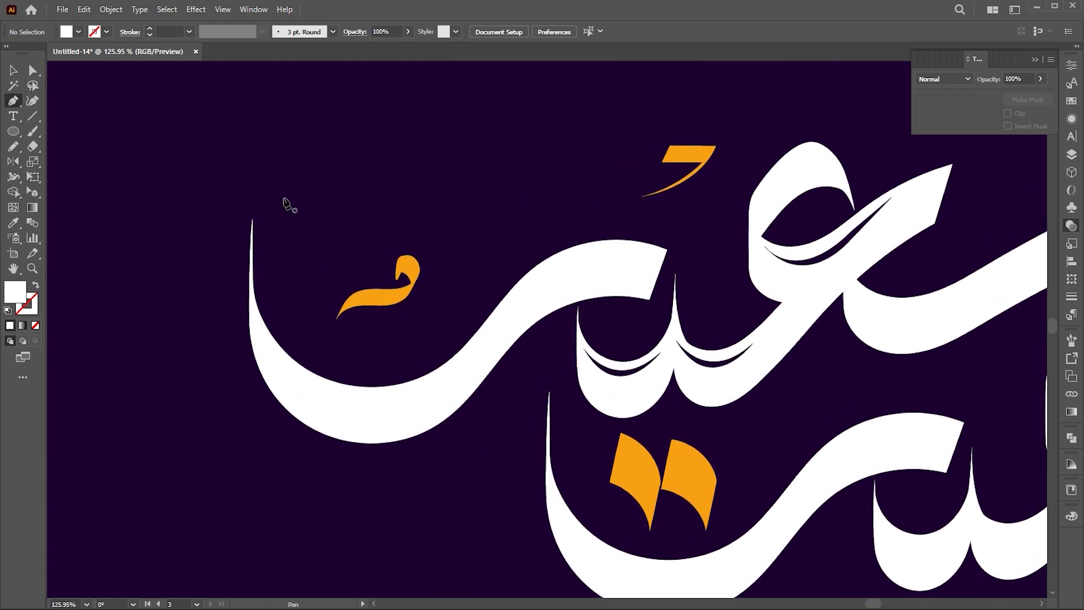
{"action": "left_click_drag", "start_coordinate": [253, 222], "coordinate": [284, 198]}
{"action": "left_click_drag", "start_coordinate": [356, 406], "coordinate": [489, 415]}
{"action": "left_click_drag", "start_coordinate": [259, 240], "coordinate": [276, 95]}
{"action": "key", "text": "v"}
{"action": "key", "text": "i"}
{"action": "left_click", "coordinate": [406, 163]}
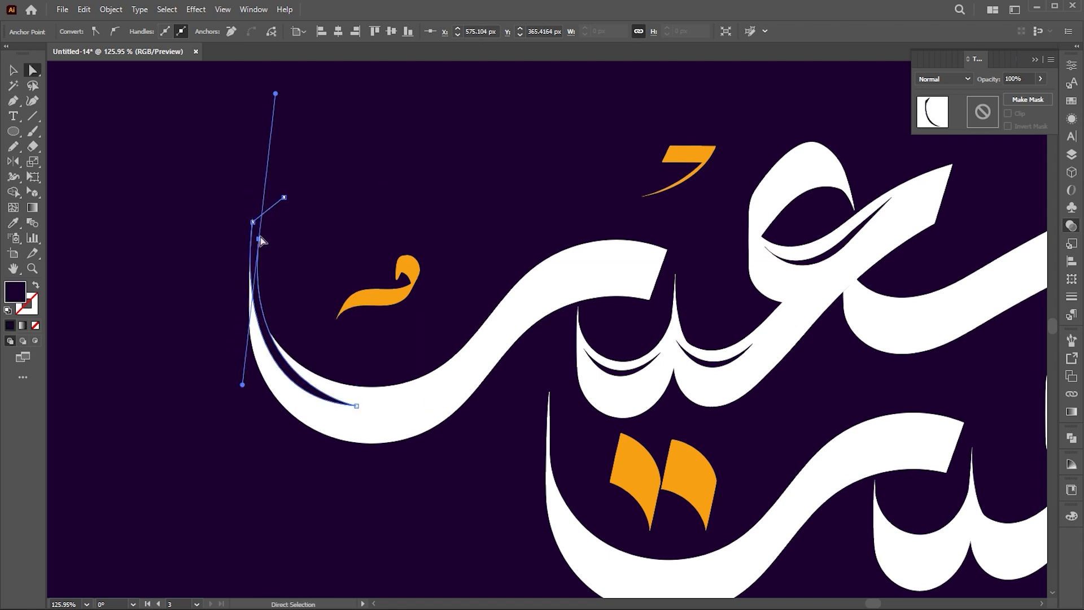
Adjust the tail sliver's handle and lower anchor point so it follows the stroke's curve.
{"action": "left_click_drag", "start_coordinate": [243, 386], "coordinate": [249, 403]}
{"action": "key", "text": "v"}
{"action": "key", "text": "a"}
{"action": "left_click_drag", "start_coordinate": [356, 406], "coordinate": [350, 396]}
{"action": "left_click", "coordinate": [363, 324]}
Fine-tune the upper end of the tail sliver by moving its curve handle.
{"action": "key", "text": "z"}
{"action": "left_click_drag", "start_coordinate": [395, 321], "coordinate": [371, 322]}
{"action": "left_click_drag", "start_coordinate": [274, 235], "coordinate": [294, 209]}
{"action": "key", "text": "a"}
{"action": "left_click", "coordinate": [294, 270]}
{"action": "left_click_drag", "start_coordinate": [243, 471], "coordinate": [247, 483]}
{"action": "left_click", "coordinate": [333, 297]}
Draw and refine a thin dark purple sliver along the inner curve where the long sweeping stroke begins.
{"action": "key", "text": "z"}
{"action": "left_click_drag", "start_coordinate": [334, 298], "coordinate": [304, 300]}
{"action": "left_click_drag", "start_coordinate": [785, 412], "coordinate": [806, 412]}
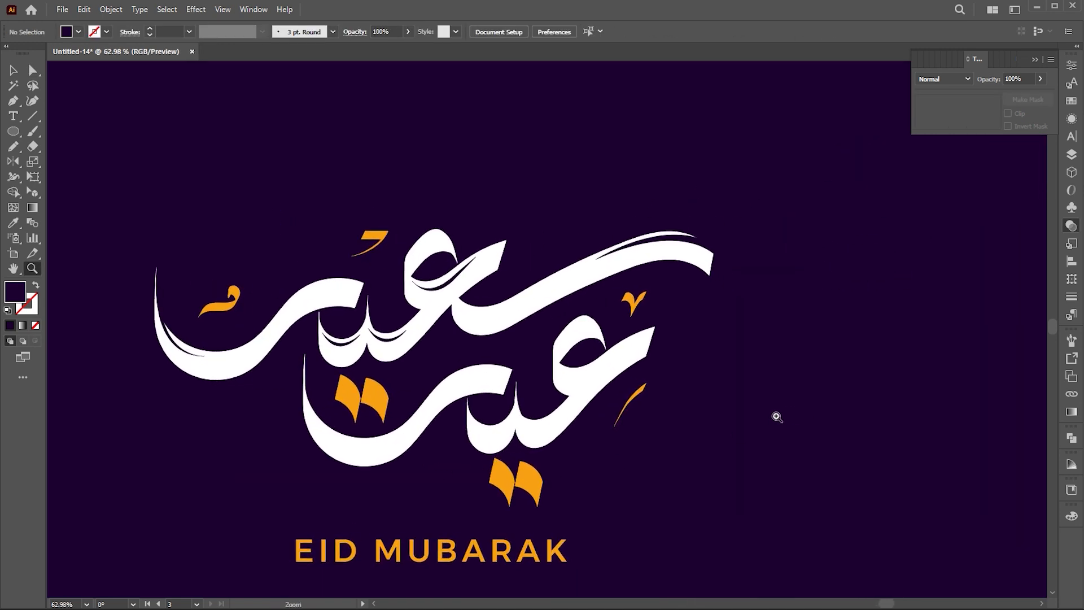
{"action": "scroll", "coordinate": [626, 386], "scroll_direction": "up", "scroll_amount": 6}
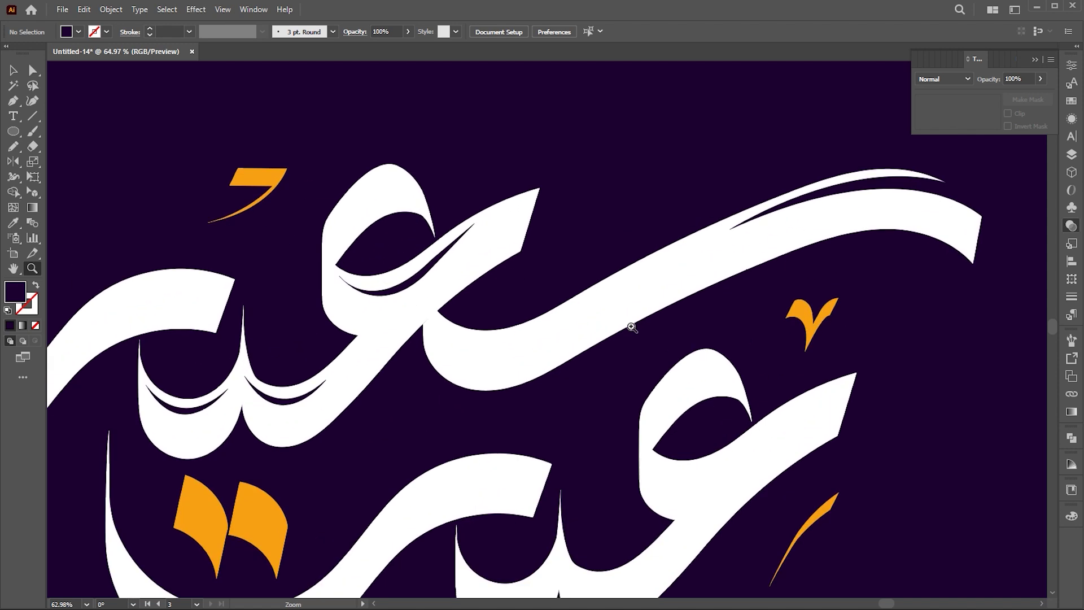
{"action": "key", "text": "p"}
{"action": "left_click", "coordinate": [412, 330]}
{"action": "mouse_move", "coordinate": [601, 322]}
{"action": "left_mouse_down"}
{"action": "mouse_move", "coordinate": [724, 229]}
{"action": "mouse_move", "coordinate": [755, 235]}
{"action": "left_mouse_up"}
{"action": "left_click", "coordinate": [601, 322]}
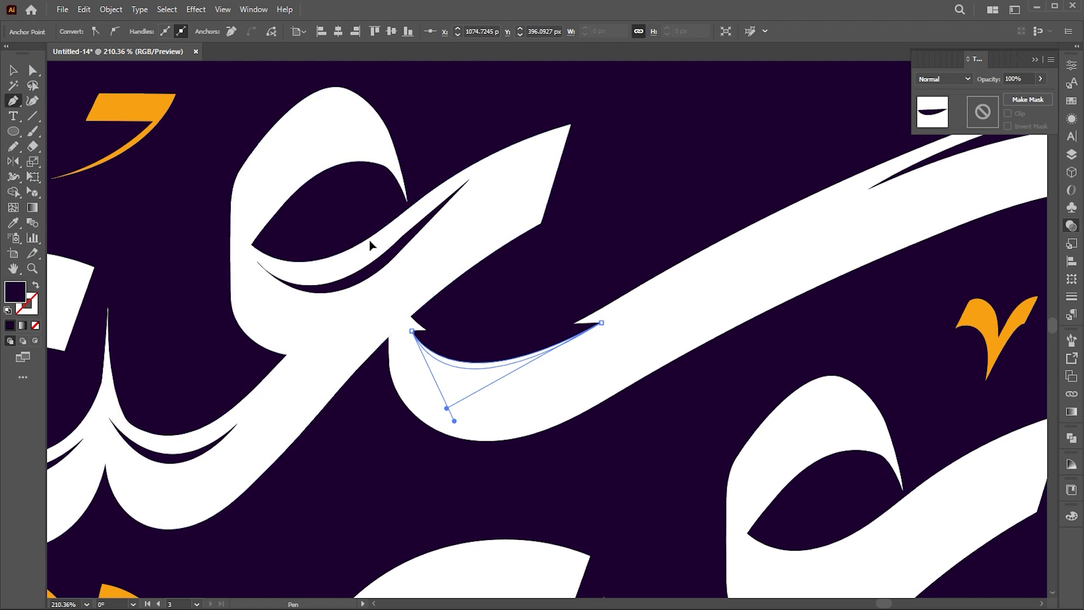
{"action": "key", "text": "a"}
{"action": "left_click_drag", "start_coordinate": [601, 322], "coordinate": [600, 322]}
{"action": "left_click", "coordinate": [597, 268], "text": "ctrl"}
Shift the left tip of the dark sliver below the upper word's loop slightly further outward.
{"action": "key", "text": "z"}
{"action": "left_click_drag", "start_coordinate": [561, 286], "coordinate": [622, 309]}
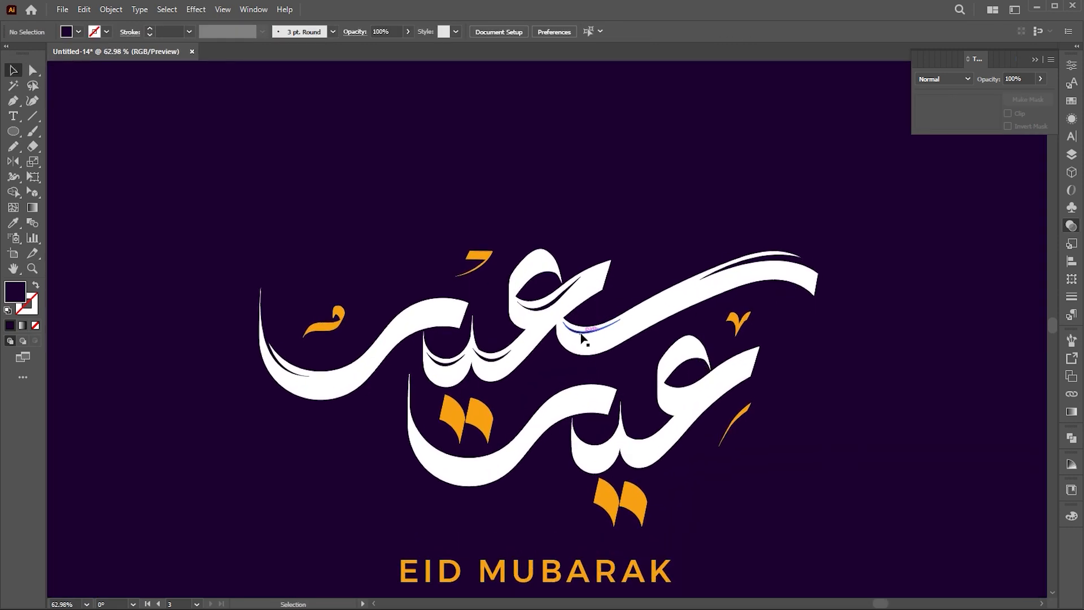
{"action": "left_click", "coordinate": [551, 305]}
{"action": "key", "text": "z"}
{"action": "left_click_drag", "start_coordinate": [523, 286], "coordinate": [835, 310]}
{"action": "key", "text": "a"}
{"action": "left_click_drag", "start_coordinate": [499, 353], "coordinate": [484, 351]}
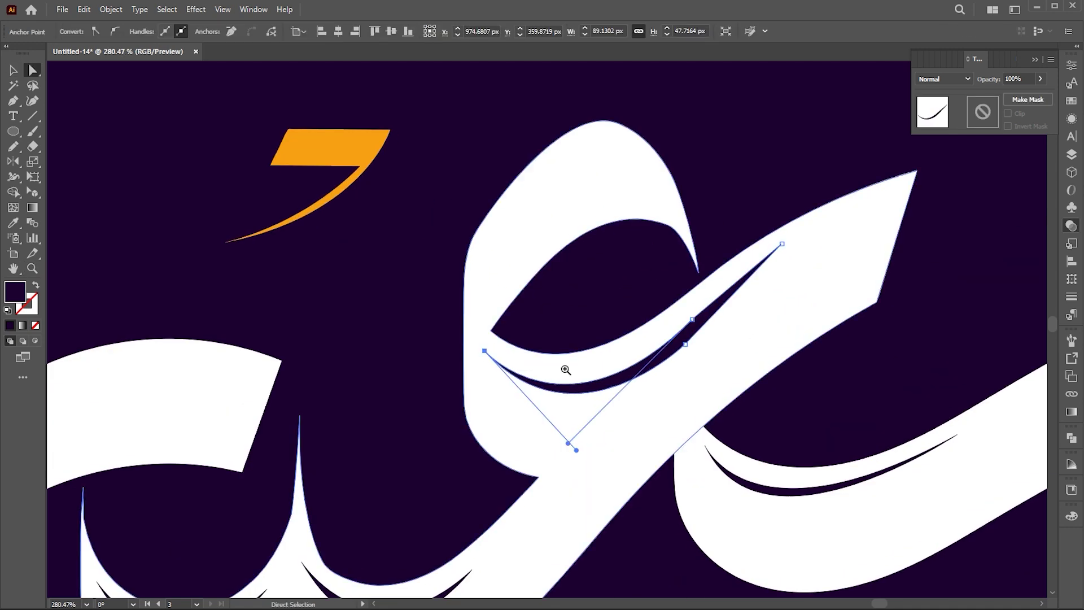
Thin the loop's sliver by adjusting its upper curve handle and moving its lower anchor point closer to the upper edge.
{"action": "scroll", "coordinate": [569, 370], "scroll_direction": "up", "scroll_amount": 1}
{"action": "left_click", "coordinate": [692, 319]}
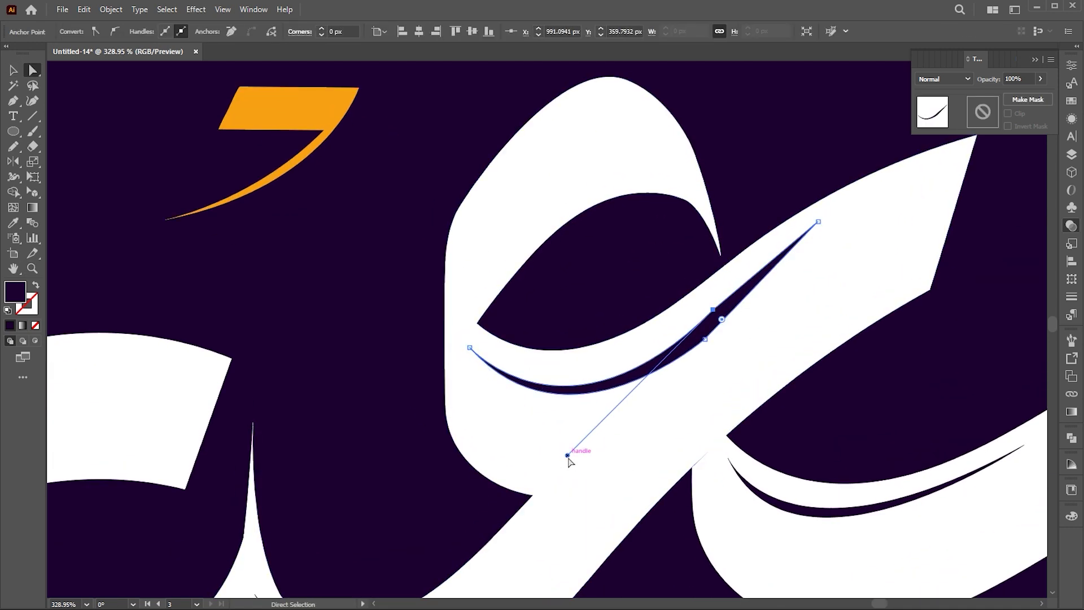
{"action": "left_click_drag", "start_coordinate": [567, 455], "coordinate": [552, 437]}
{"action": "left_click_drag", "start_coordinate": [705, 339], "coordinate": [716, 322]}
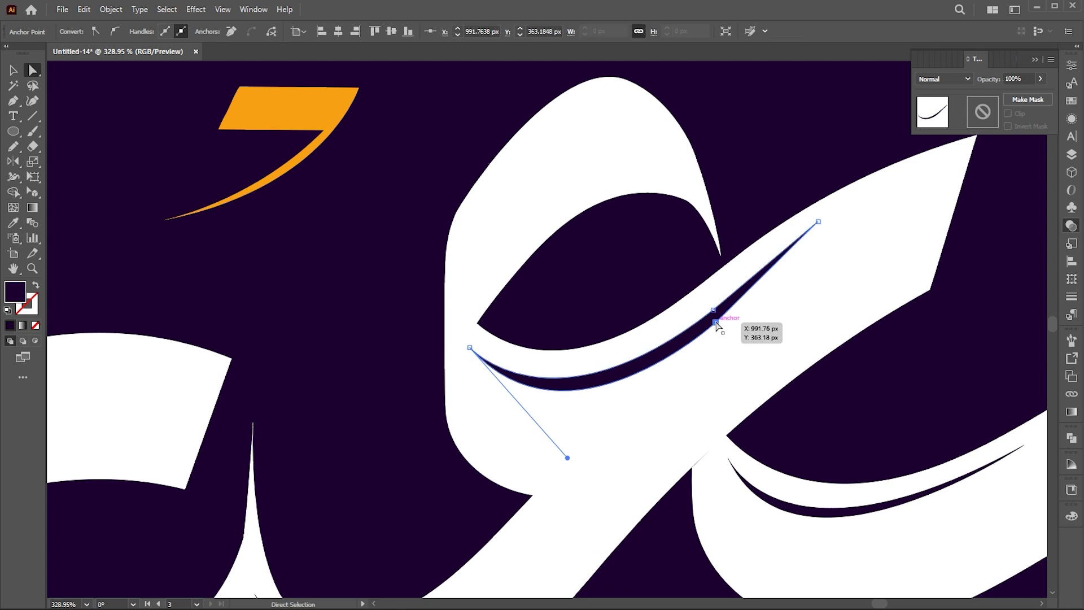
{"action": "key", "text": "z"}
{"action": "left_click_drag", "start_coordinate": [652, 347], "coordinate": [555, 347]}
{"action": "key", "text": "ctrl+shift+a"}
Duplicate the upper word's accent slivers onto the matching letters of the lower word.
{"action": "left_click_drag", "start_coordinate": [579, 435], "coordinate": [669, 435]}
{"action": "key", "text": "v"}
{"action": "left_click", "coordinate": [614, 378]}
{"action": "left_click", "coordinate": [552, 386], "text": "shift"}
{"action": "left_click", "coordinate": [331, 395], "text": "shift"}
{"action": "left_click", "coordinate": [688, 302], "text": "shift"}
{"action": "key", "text": "space"}
{"action": "left_click_drag", "start_coordinate": [683, 304], "coordinate": [808, 367]}
Fine-tune the position and anchor points of the copied slivers so they sit inside the lower word's strokes.
{"action": "key", "text": "z"}
{"action": "left_click_drag", "start_coordinate": [634, 419], "coordinate": [706, 419]}
{"action": "key", "text": "v"}
{"action": "left_click_drag", "start_coordinate": [719, 481], "coordinate": [716, 487]}
{"action": "key", "text": "a"}
{"action": "left_click_drag", "start_coordinate": [183, 207], "coordinate": [164, 197]}
{"action": "left_click_drag", "start_coordinate": [694, 363], "coordinate": [649, 366]}
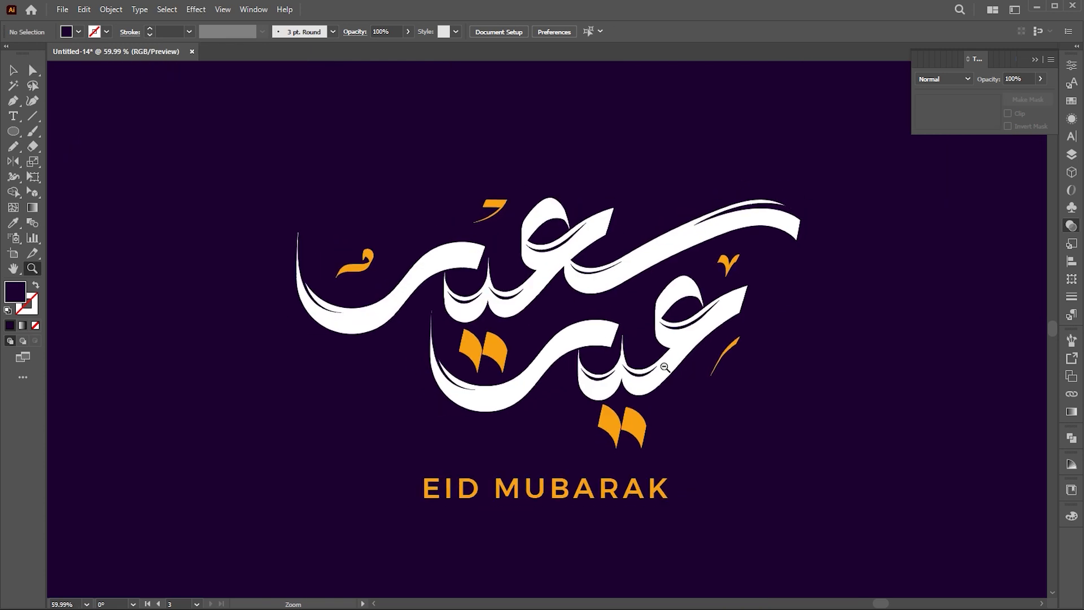
Group all white letter shapes with their dark purple slivers, leaving out the orange marks and the EID MUBARAK text.
{"action": "key", "text": "v"}
{"action": "left_click_drag", "start_coordinate": [771, 380], "coordinate": [810, 391]}
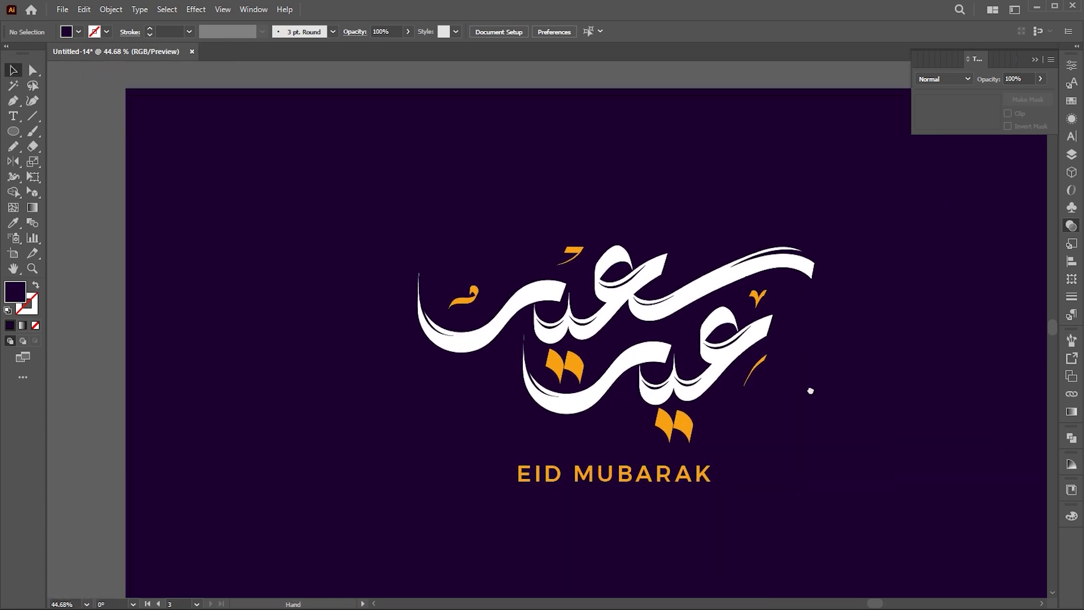
{"action": "key", "text": "z"}
{"action": "left_click_drag", "start_coordinate": [770, 310], "coordinate": [804, 308]}
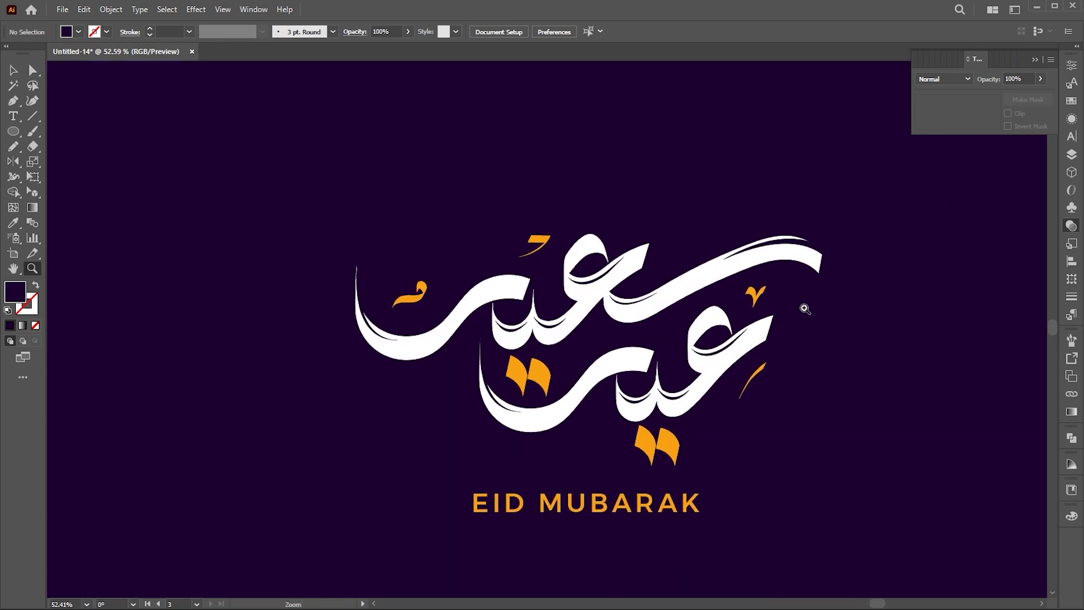
{"action": "left_click", "coordinate": [802, 254]}
{"action": "left_click", "coordinate": [408, 341], "text": "shift"}
{"action": "left_click", "coordinate": [600, 416], "text": "shift"}
{"action": "left_click_drag", "start_coordinate": [713, 356], "coordinate": [716, 414]}
{"action": "key", "text": "ctrl+z"}
{"action": "left_click_drag", "start_coordinate": [717, 368], "coordinate": [726, 439]}
{"action": "key", "text": "ctrl+z"}
{"action": "left_click", "coordinate": [636, 362], "text": "shift"}
{"action": "left_click", "coordinate": [673, 296], "text": "shift"}
{"action": "left_click", "coordinate": [568, 305], "text": "shift"}
{"action": "left_click", "coordinate": [507, 294], "text": "shift"}
{"action": "left_click_drag", "start_coordinate": [507, 294], "coordinate": [504, 342]}
{"action": "key", "text": "ctrl+z"}
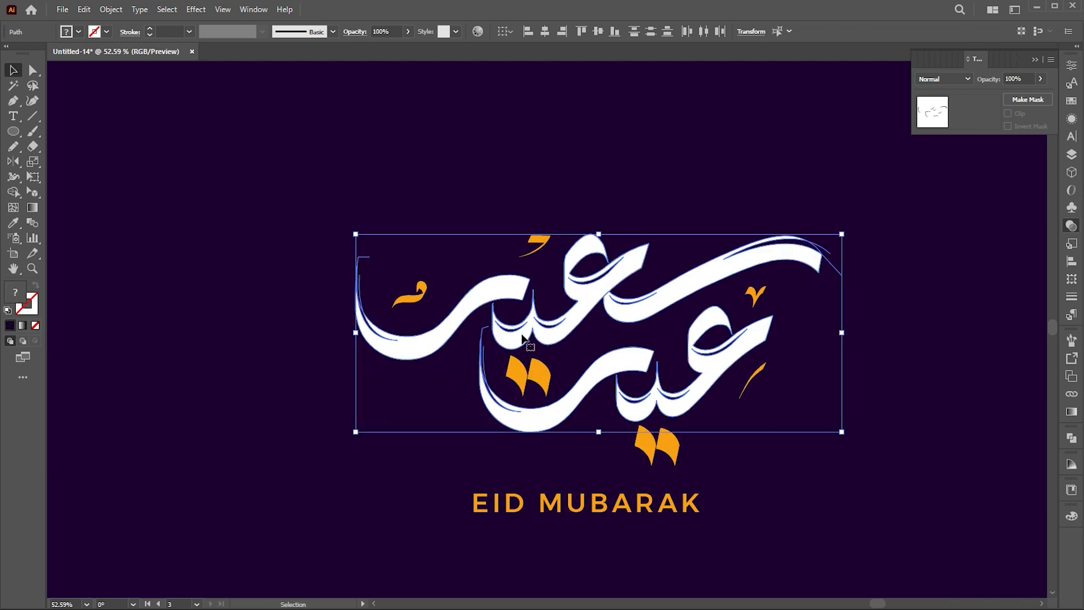
{"action": "right_click", "coordinate": [511, 298]}
{"action": "left_click", "coordinate": [552, 419]}
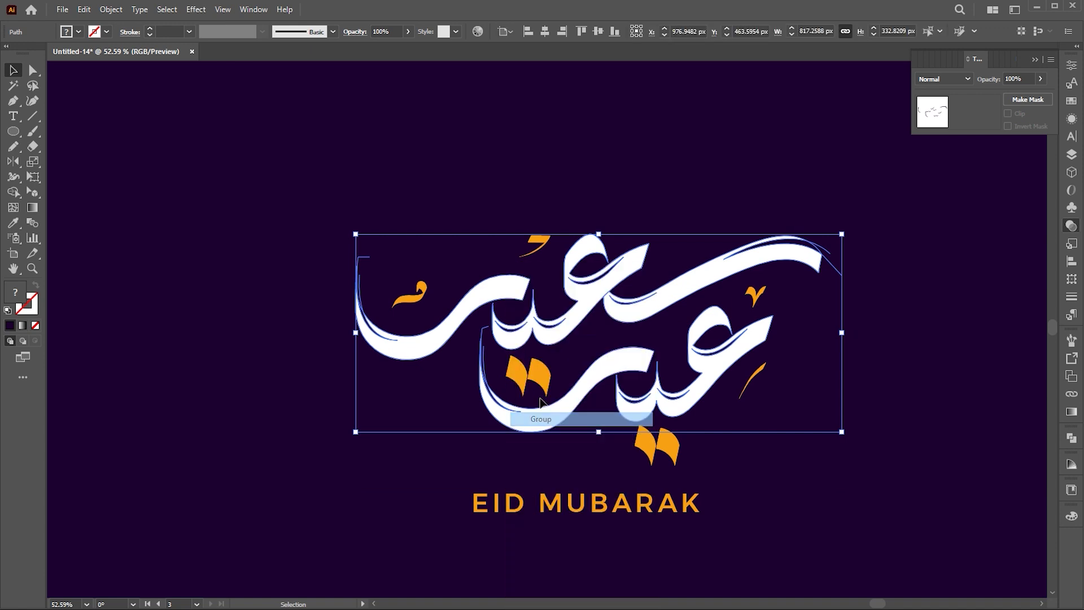
Isolate the lettering group, select all its shapes and apply Pathfinder Divide.
{"action": "double_click", "coordinate": [500, 283]}
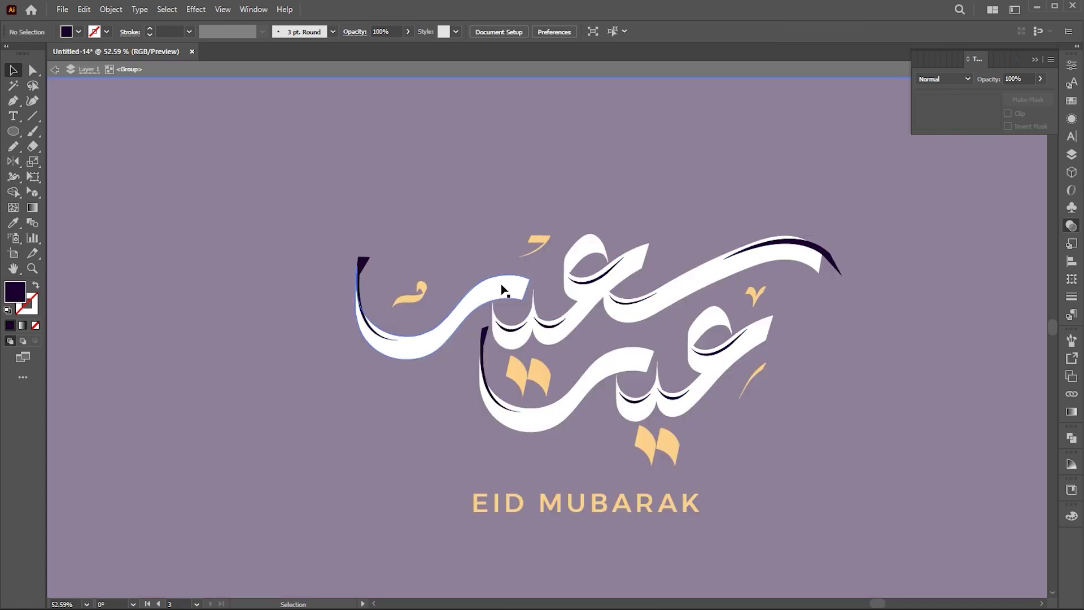
{"action": "left_click", "coordinate": [531, 286]}
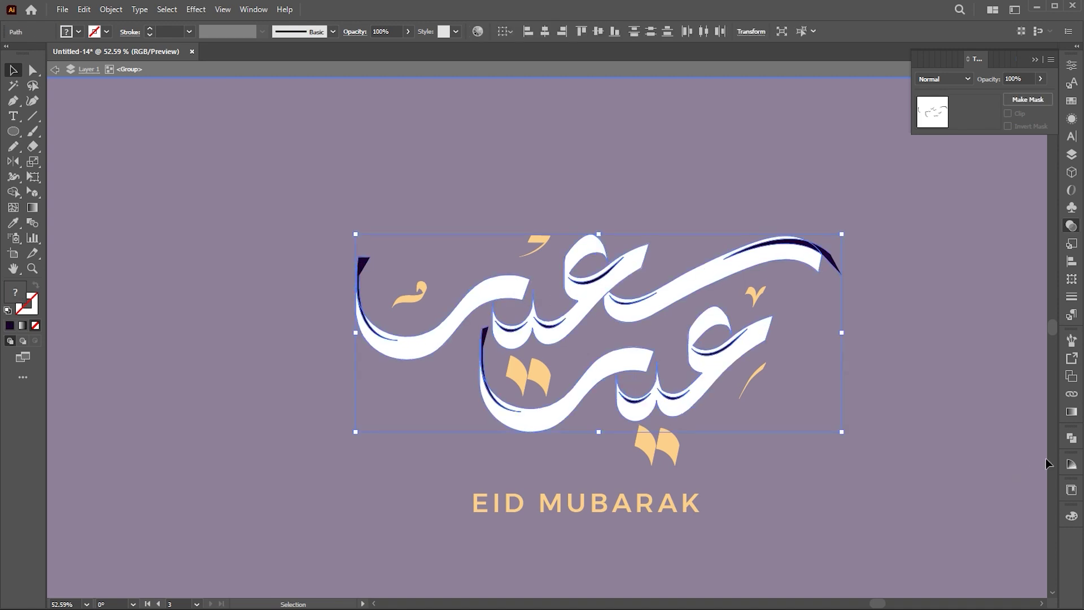
{"action": "left_click", "coordinate": [1072, 438]}
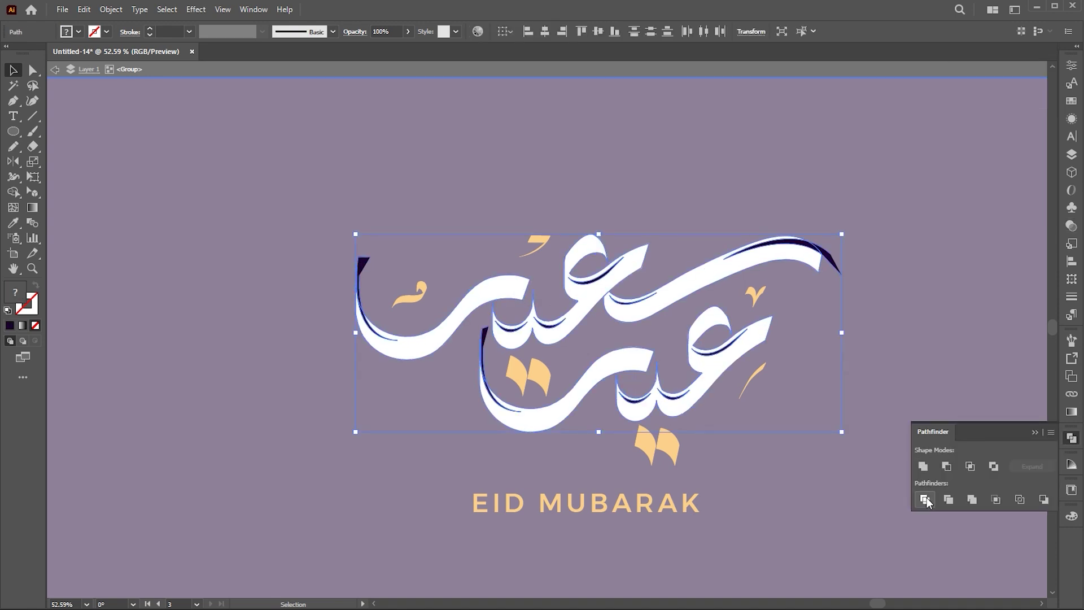
{"action": "left_click", "coordinate": [1035, 433]}
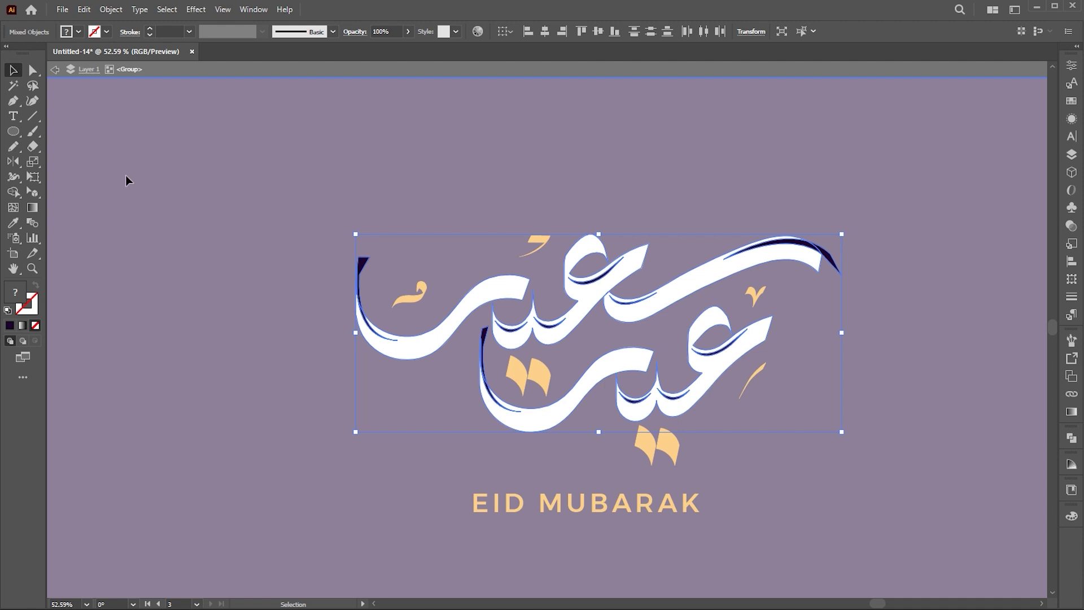
Cut all the white pieces selected with the Magic Wand and delete the remaining dark pieces in the group.
{"action": "left_click", "coordinate": [14, 87]}
{"action": "left_click", "coordinate": [470, 308]}
{"action": "left_click", "coordinate": [84, 10]}
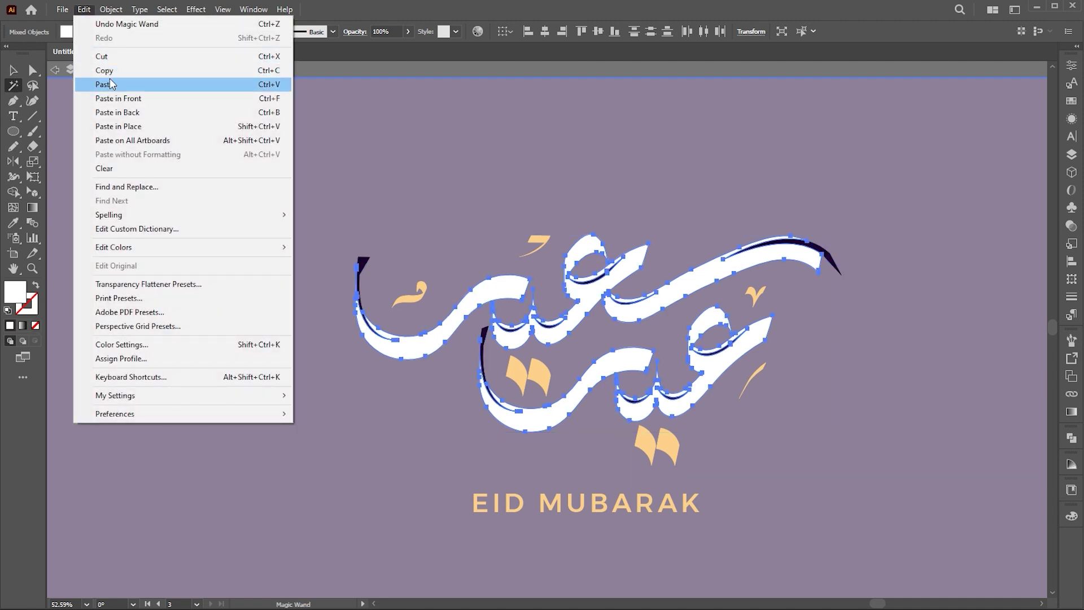
{"action": "left_click", "coordinate": [108, 56]}
{"action": "key", "text": "ctrl+a"}
{"action": "key", "text": "Delete"}
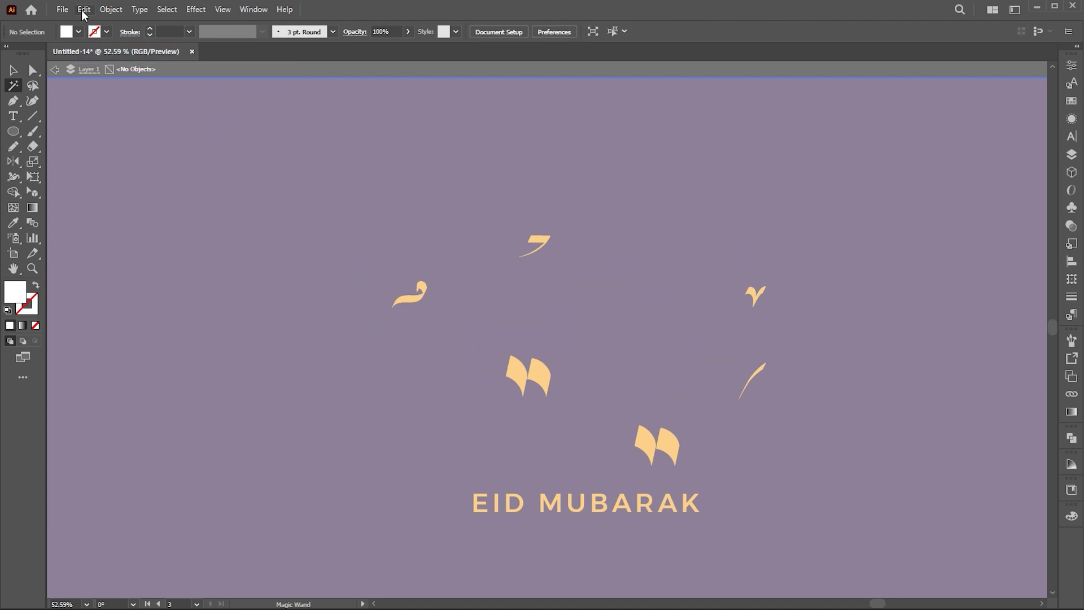
Paste the white pieces back in front, unite them with Pathfinder and leave isolation mode.
{"action": "left_click", "coordinate": [84, 12]}
{"action": "left_click", "coordinate": [104, 100]}
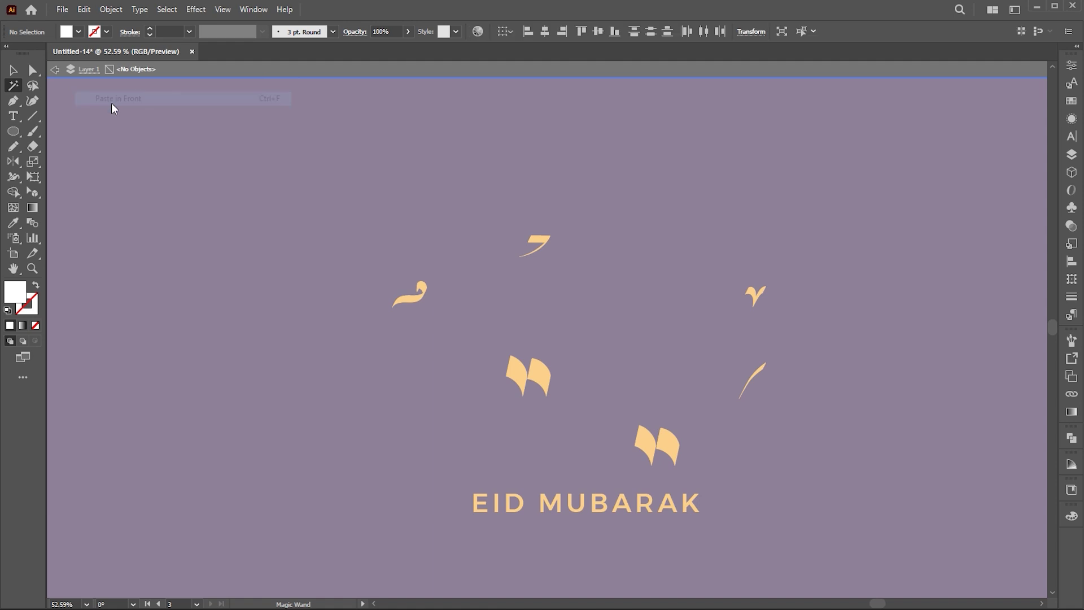
{"action": "left_click", "coordinate": [1072, 439]}
{"action": "key", "text": "v"}
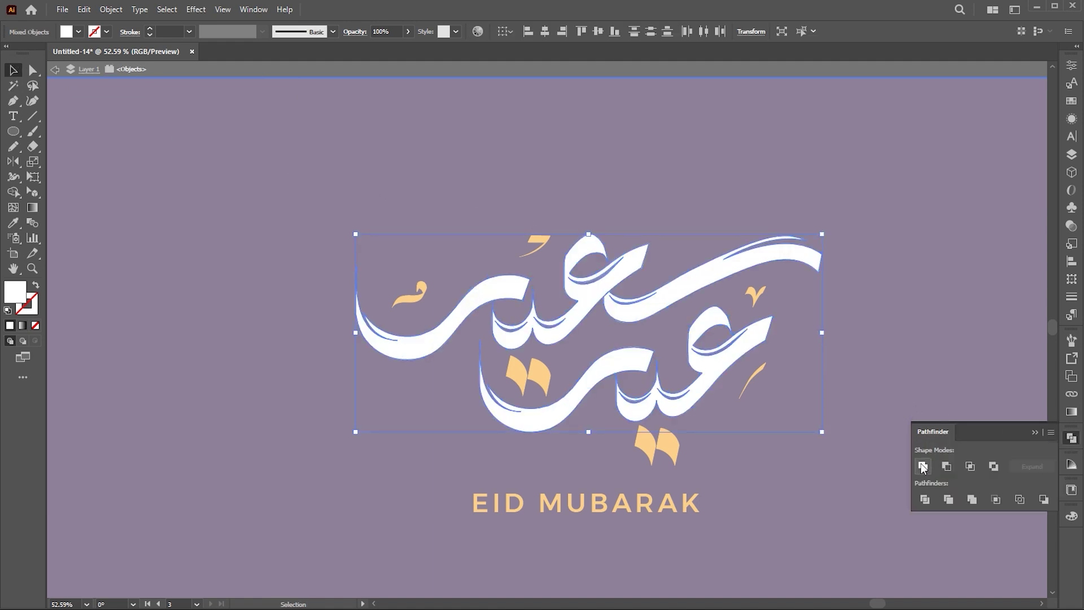
{"action": "double_click", "coordinate": [842, 480]}
{"action": "left_click", "coordinate": [1035, 431]}
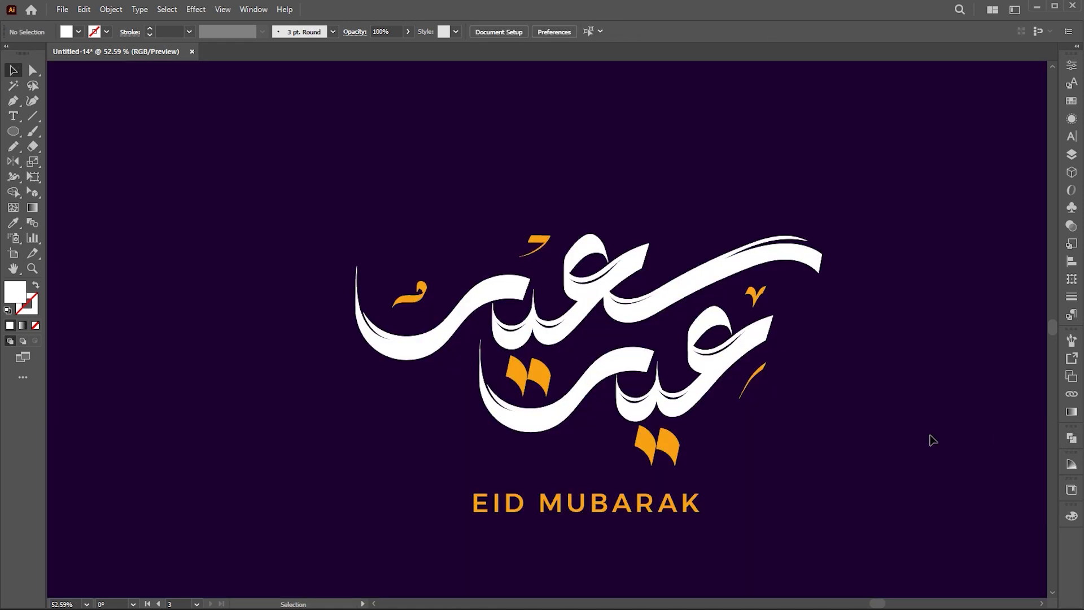
Recolour the united calligraphy lettering teal with hex value 177075.
{"action": "left_click_drag", "start_coordinate": [839, 428], "coordinate": [775, 439]}
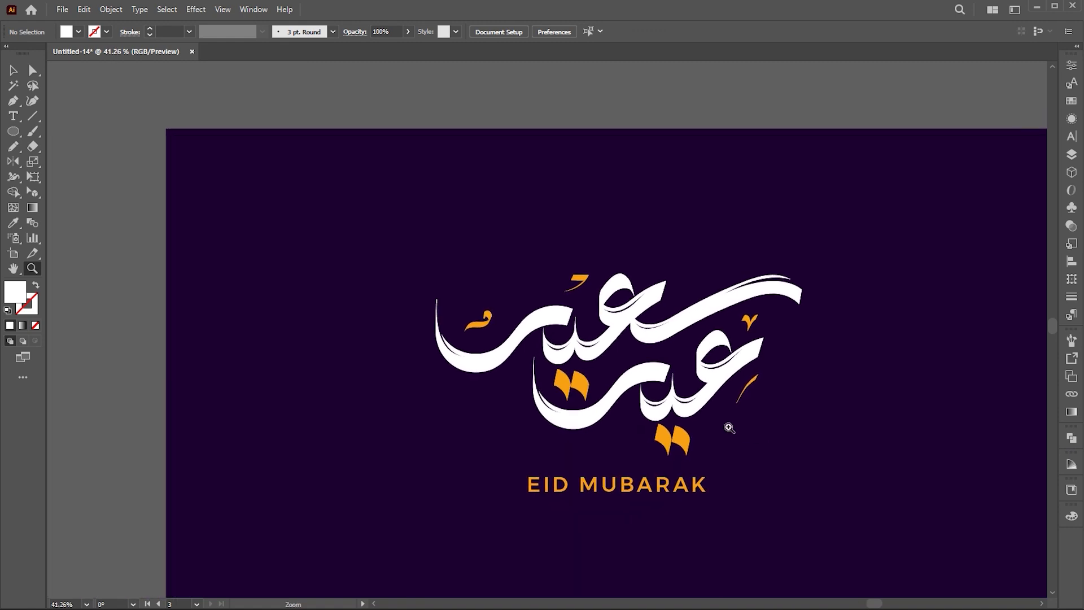
{"action": "key", "text": "v"}
{"action": "left_click", "coordinate": [685, 405]}
{"action": "double_click", "coordinate": [15, 300]}
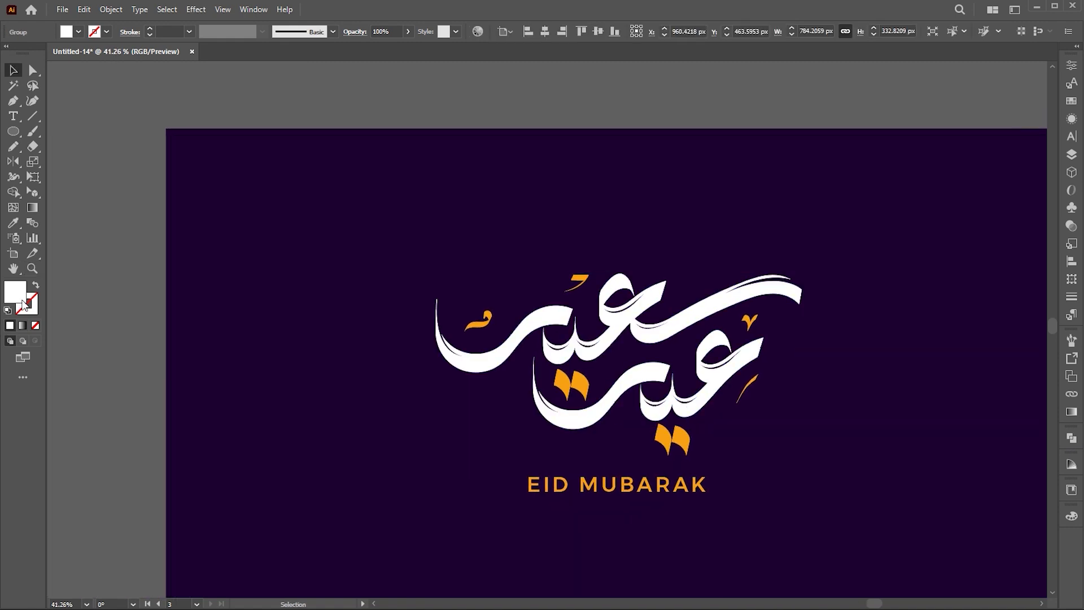
{"action": "left_click_drag", "start_coordinate": [599, 119], "coordinate": [820, 83]}
{"action": "left_click_drag", "start_coordinate": [789, 131], "coordinate": [764, 198]}
{"action": "left_click", "coordinate": [737, 220]}
{"action": "left_click_drag", "start_coordinate": [814, 263], "coordinate": [808, 207]}
{"action": "left_click_drag", "start_coordinate": [732, 214], "coordinate": [762, 211]}
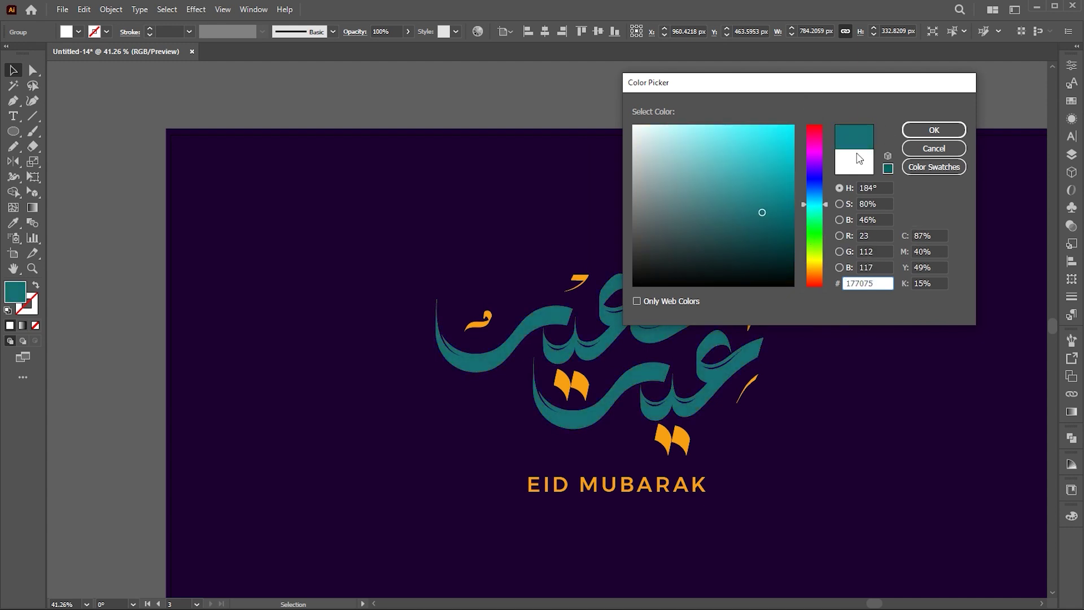
{"action": "left_click", "coordinate": [934, 130]}
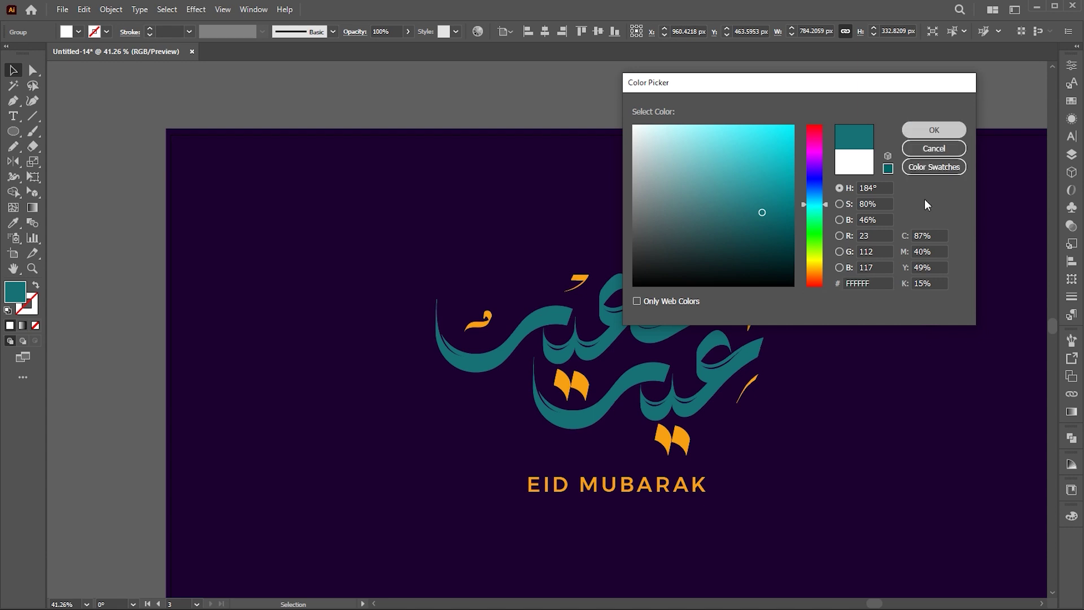
{"action": "left_click", "coordinate": [792, 392]}
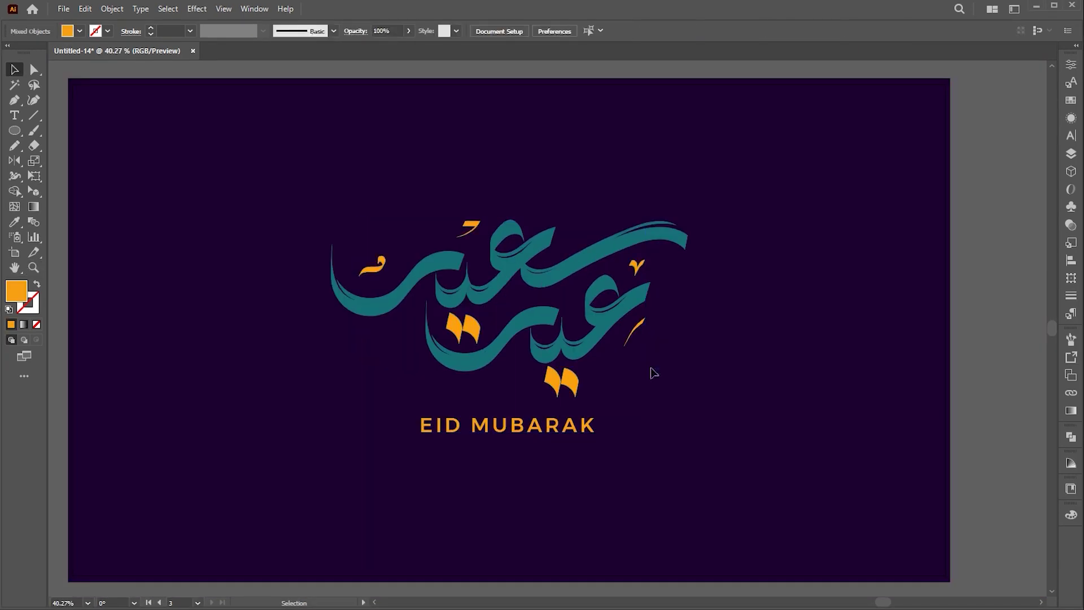
Recolour all the orange diacritic marks, dots and the EID MUBARAK text light grey, RGB 232, 232, 232.
{"action": "left_click", "coordinate": [380, 266]}
{"action": "left_click", "coordinate": [472, 227], "text": "shift"}
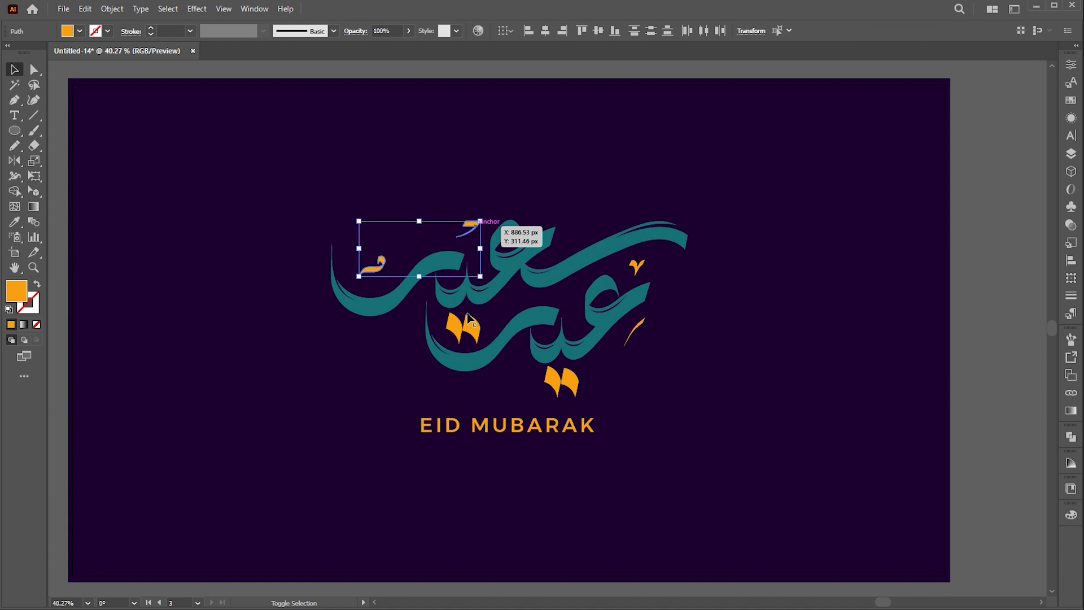
{"action": "left_click", "coordinate": [459, 330], "text": "shift"}
{"action": "left_click", "coordinate": [637, 271], "text": "shift"}
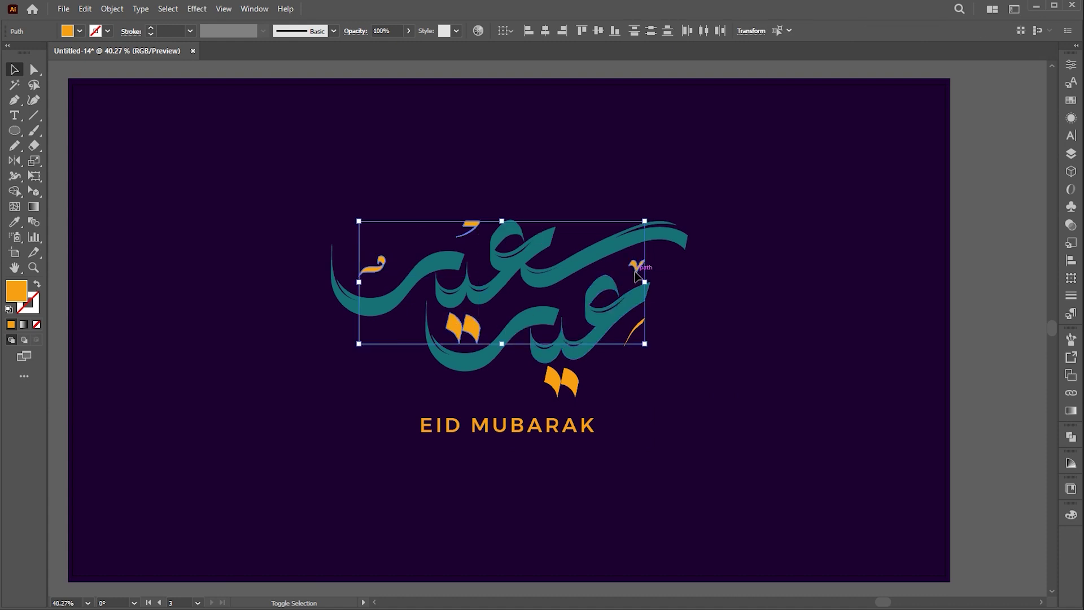
{"action": "left_click", "coordinate": [620, 339], "text": "shift"}
{"action": "left_click", "coordinate": [561, 380], "text": "shift"}
{"action": "left_click", "coordinate": [572, 432], "text": "shift"}
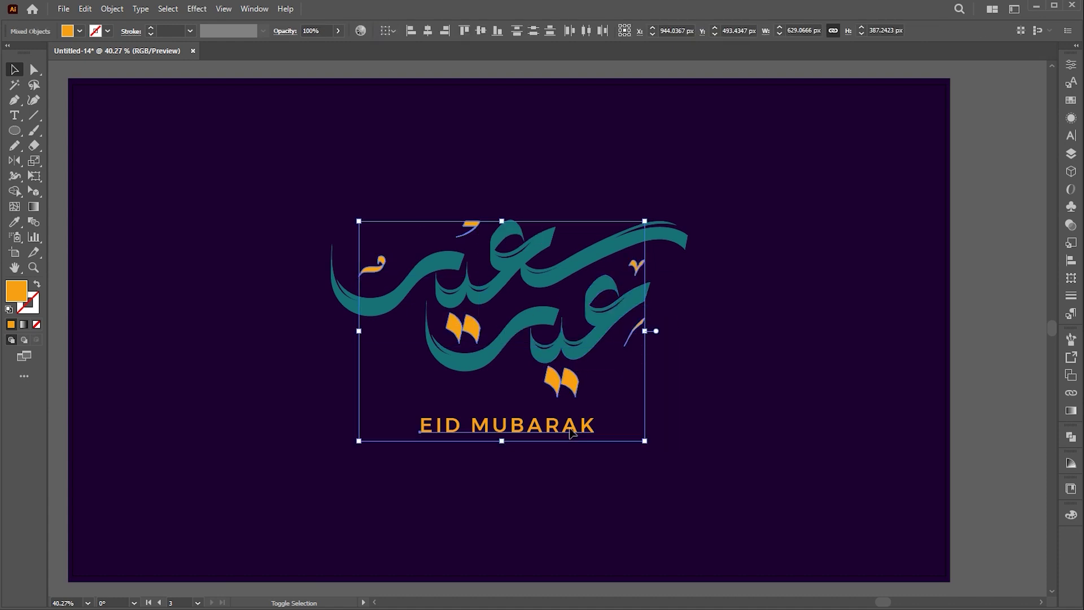
{"action": "double_click", "coordinate": [16, 291]}
{"action": "left_click_drag", "start_coordinate": [642, 138], "coordinate": [627, 138]}
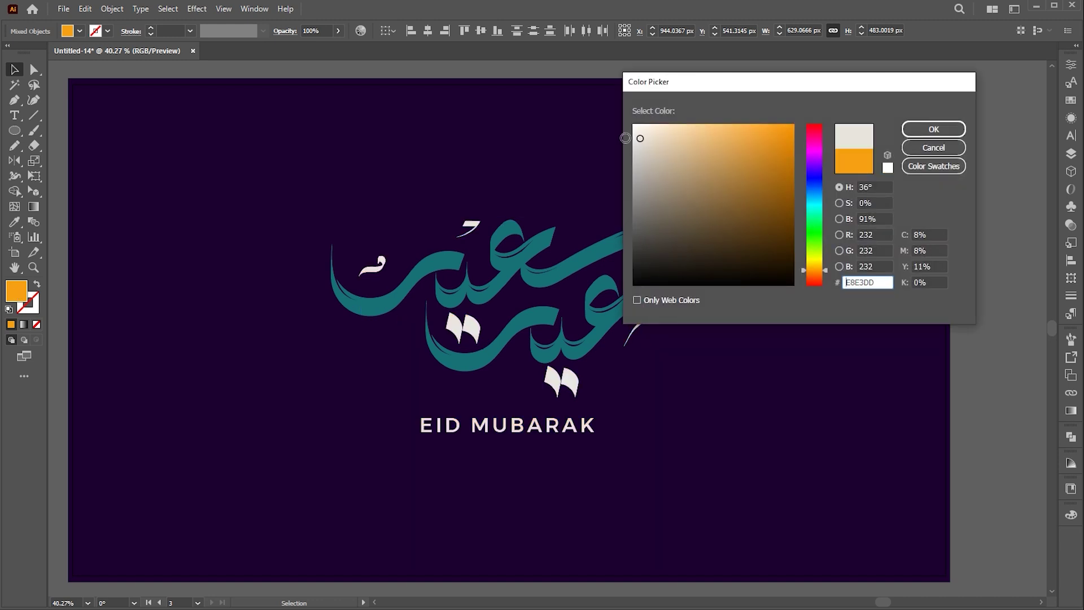
{"action": "left_click", "coordinate": [945, 128]}
{"action": "left_click", "coordinate": [802, 320]}
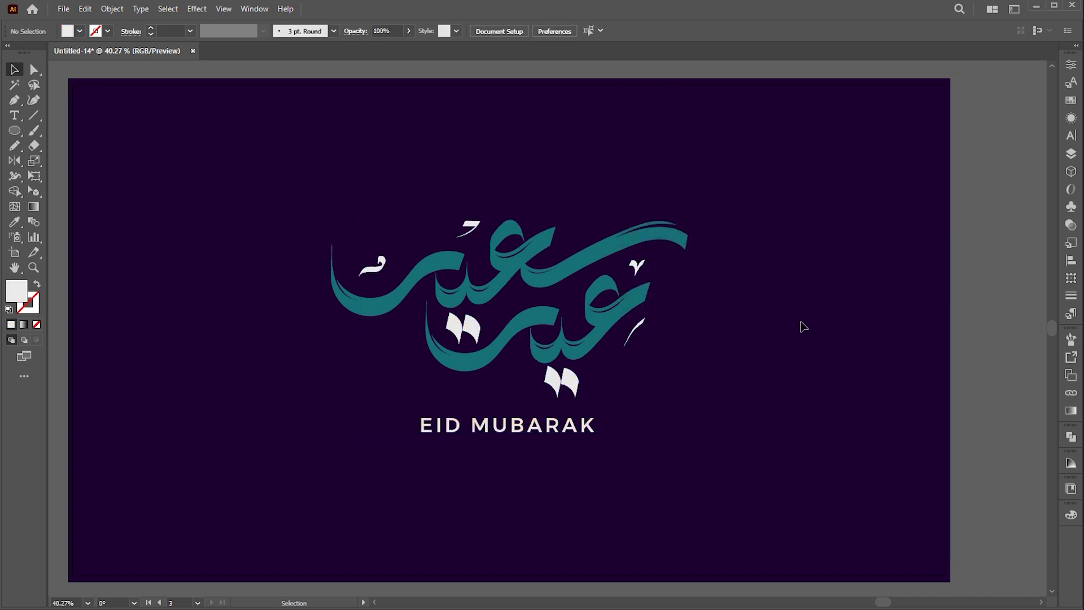
{"action": "left_click_drag", "start_coordinate": [745, 322], "coordinate": [803, 320]}
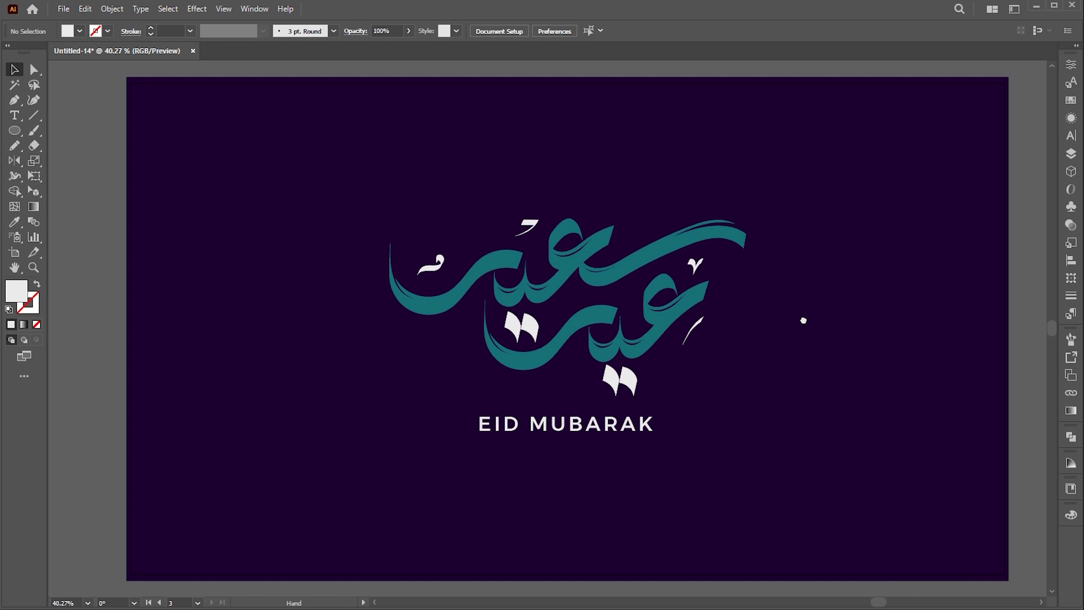